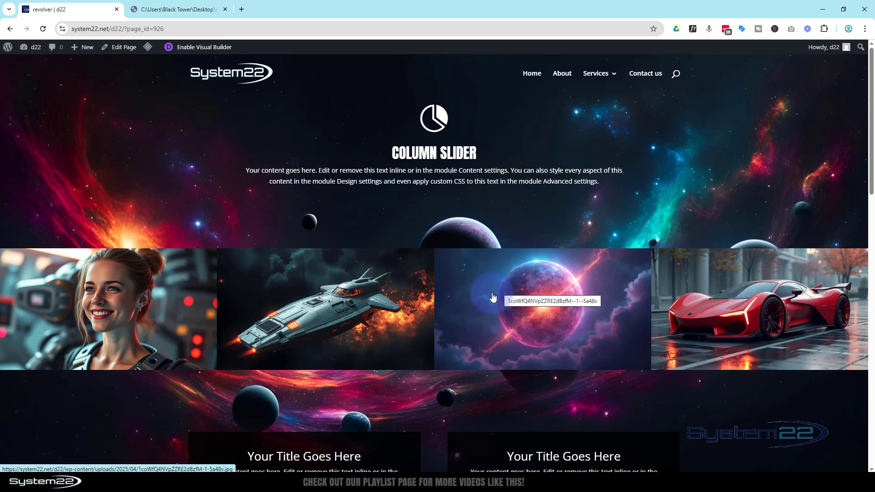
# Preview the planet image of the column slider in its lightbox and look over the rotating modules further down the page
pyautogui.click(478, 309)
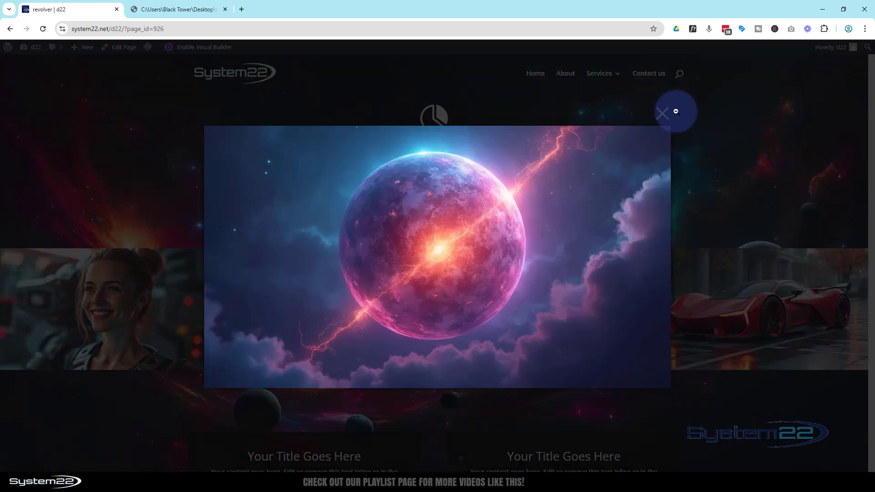
pyautogui.click(676, 111)
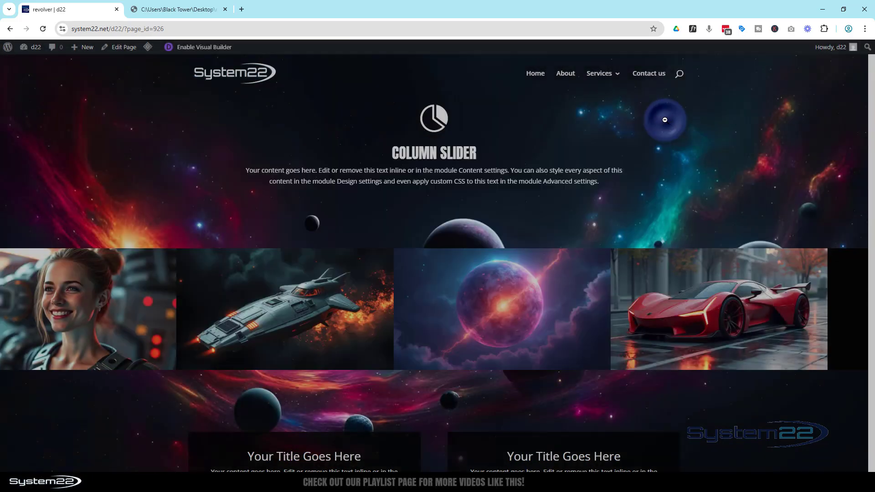
pyautogui.scroll(-13, 681, 151)
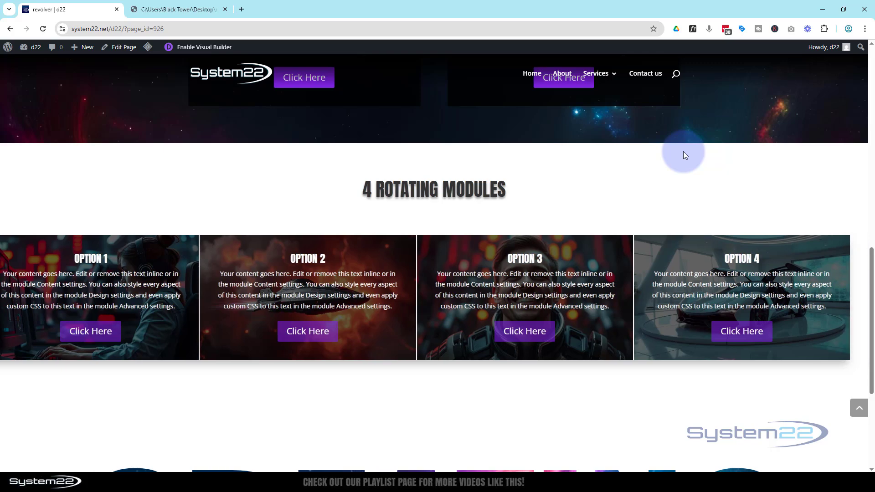
pyautogui.scroll(2, 683, 152)
pyautogui.scroll(11, 685, 151)
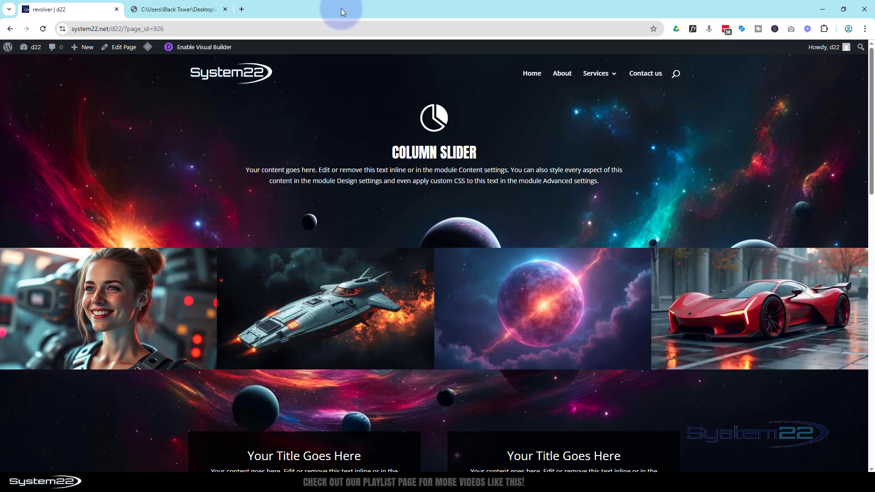
# Inspect the page in the iPad Air device preview at 100% zoom and view the spaceship slider image in its lightbox
pyautogui.hotkey('ctrl', 'shift', 'i')
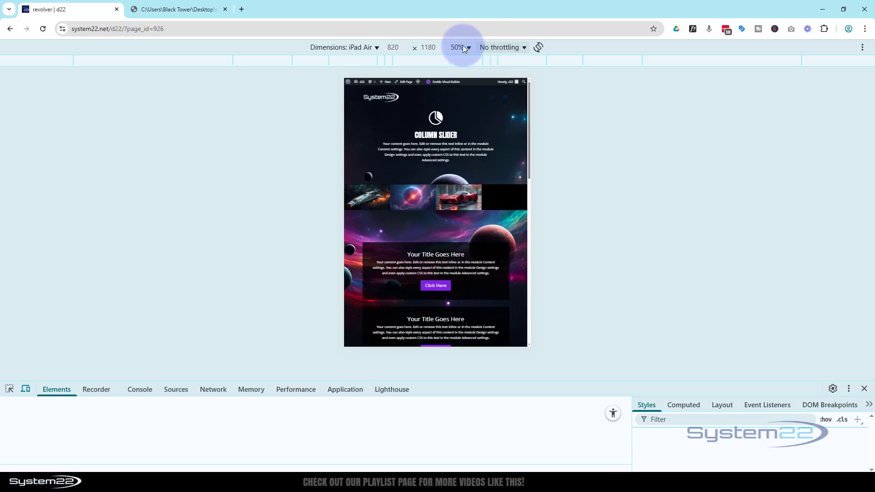
pyautogui.click(469, 46)
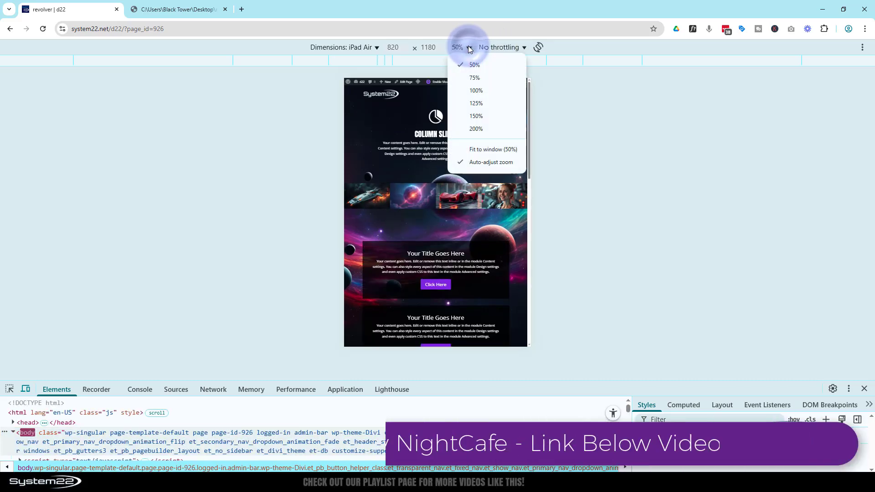
pyautogui.click(479, 91)
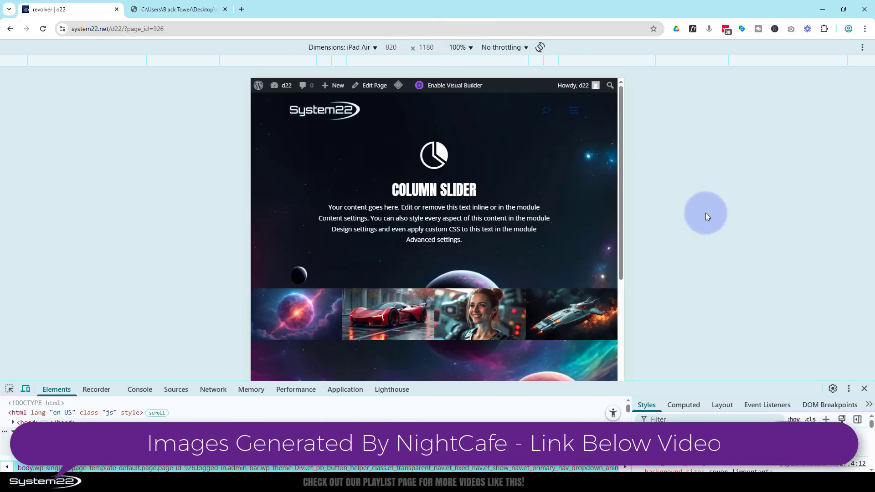
pyautogui.scroll(-2, 584, 186)
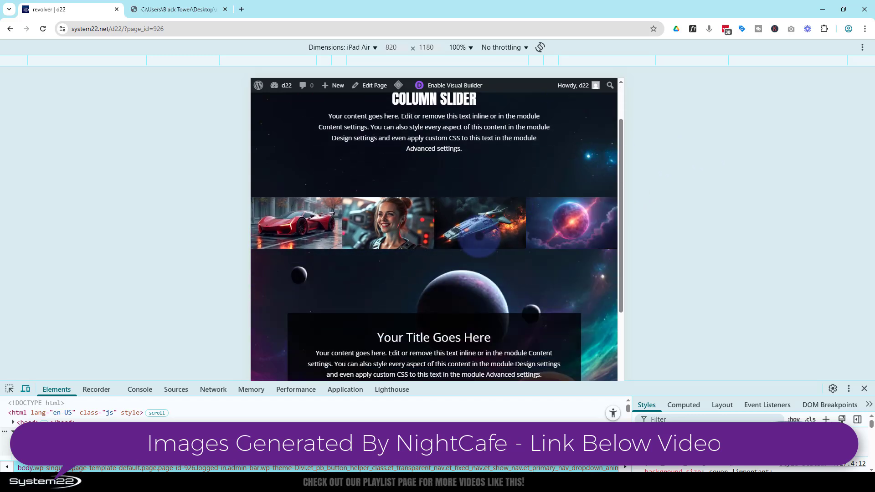
pyautogui.click(480, 238)
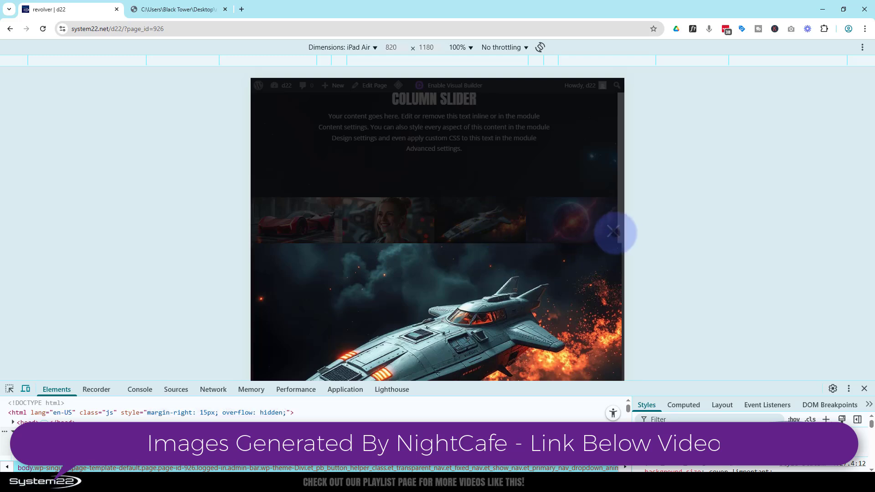
pyautogui.click(611, 232)
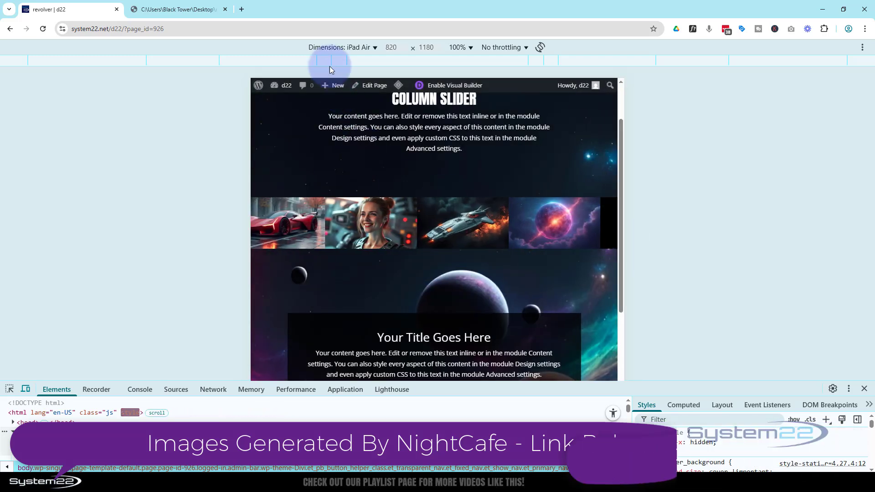
# Inspect the slider and an image lightbox in the iPhone 12 Pro preview at 100% zoom, and close the developer tools
pyautogui.click(334, 49)
pyautogui.click(343, 111)
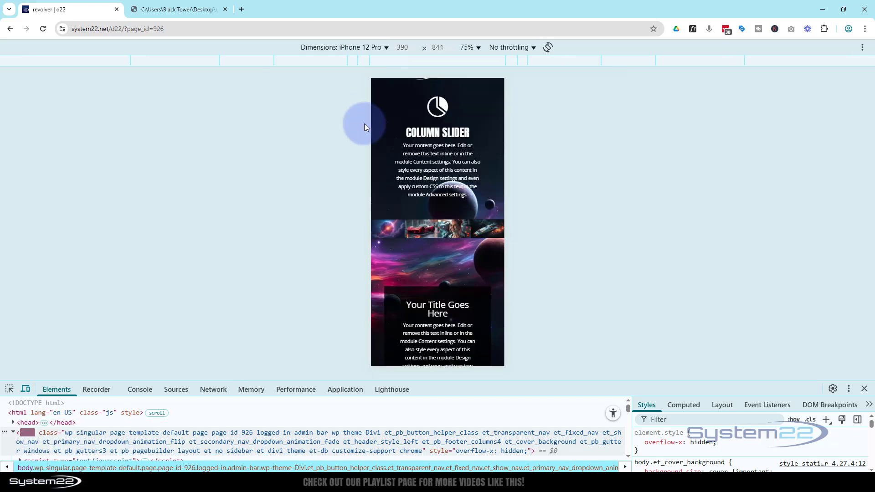
pyautogui.click(473, 47)
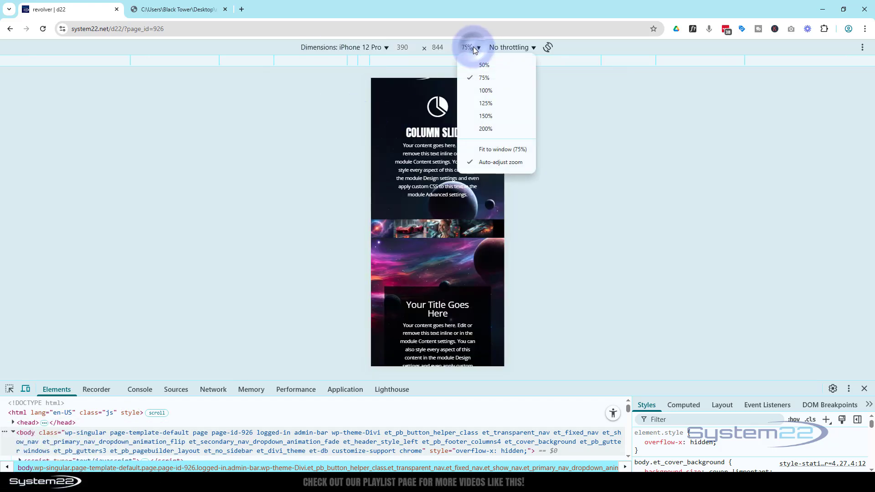
pyautogui.click(485, 89)
pyautogui.scroll(-1, 457, 167)
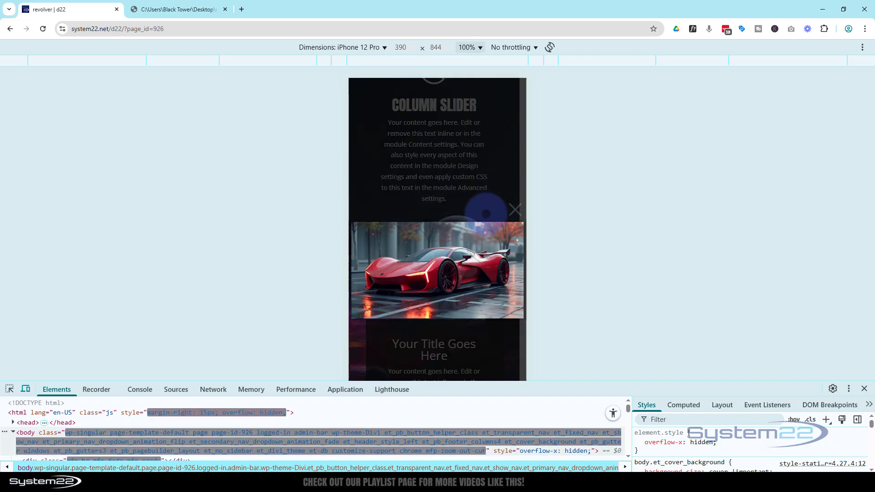
pyautogui.click(515, 209)
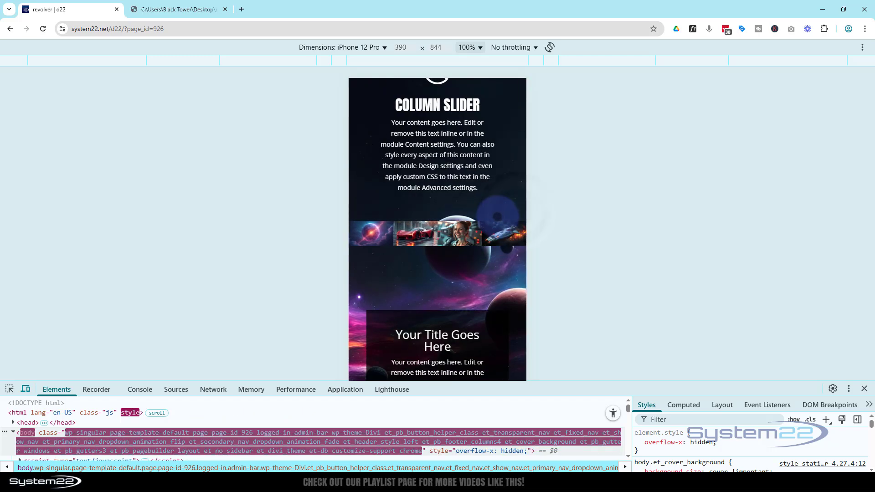
pyautogui.click(864, 388)
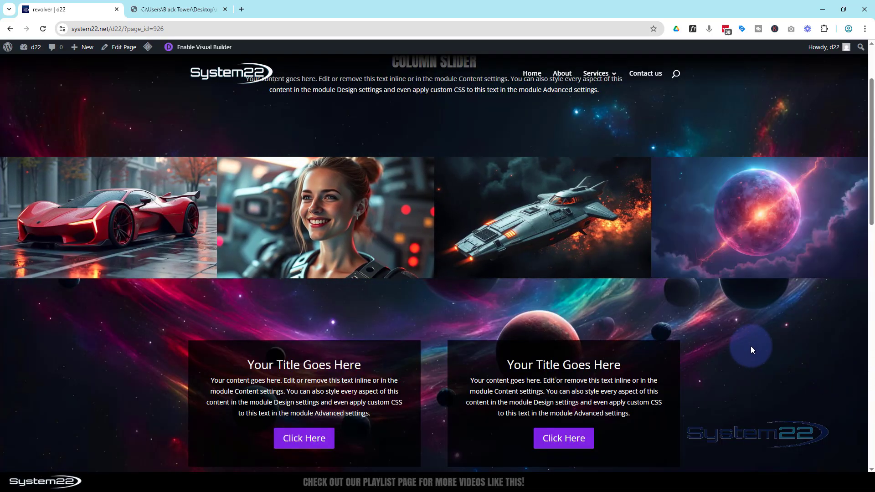
# Enable the Visual Builder for the page and delete the existing image slider section below the Column Slider heading
pyautogui.scroll(1, 751, 349)
pyautogui.scroll(1, 752, 350)
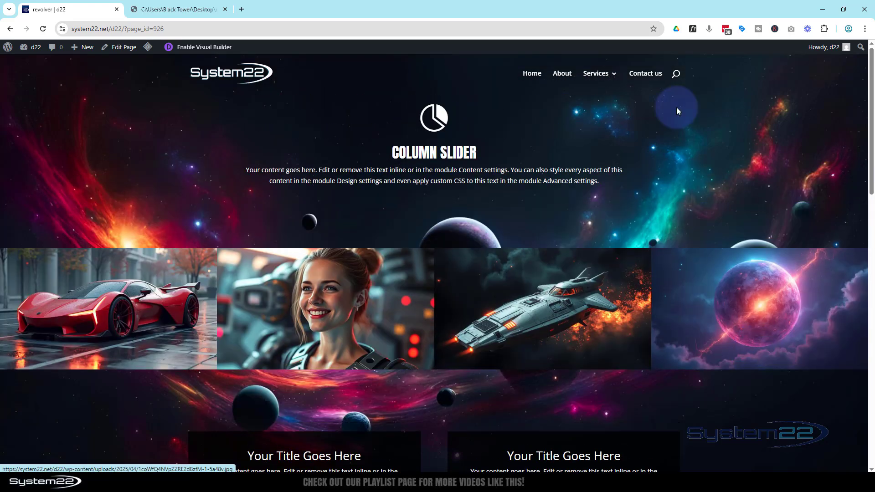
pyautogui.click(204, 47)
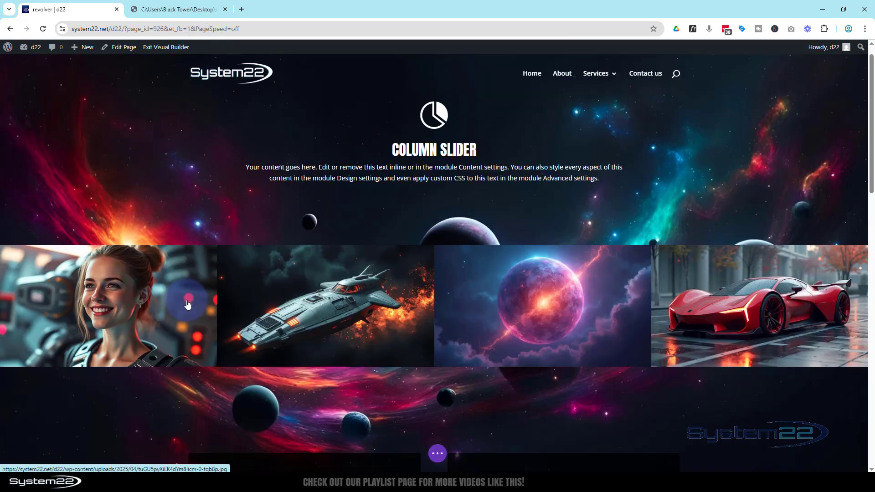
pyautogui.scroll(-2, 186, 297)
pyautogui.scroll(1, 187, 297)
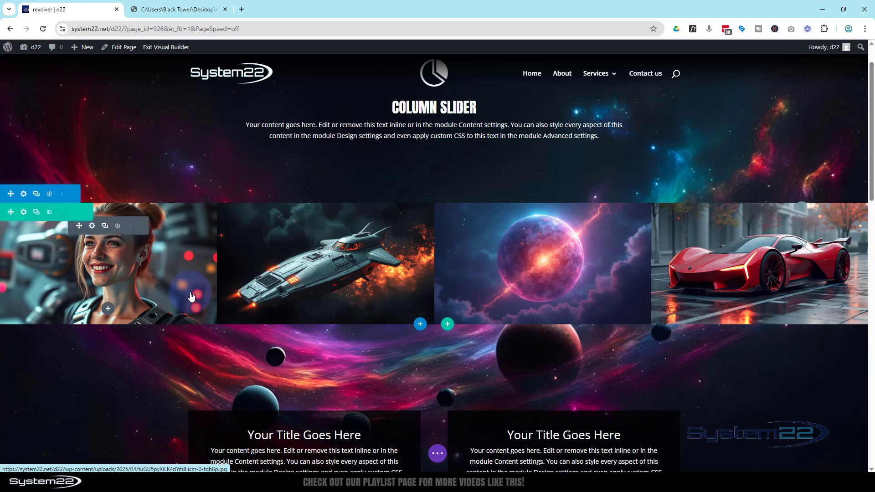
pyautogui.click(62, 196)
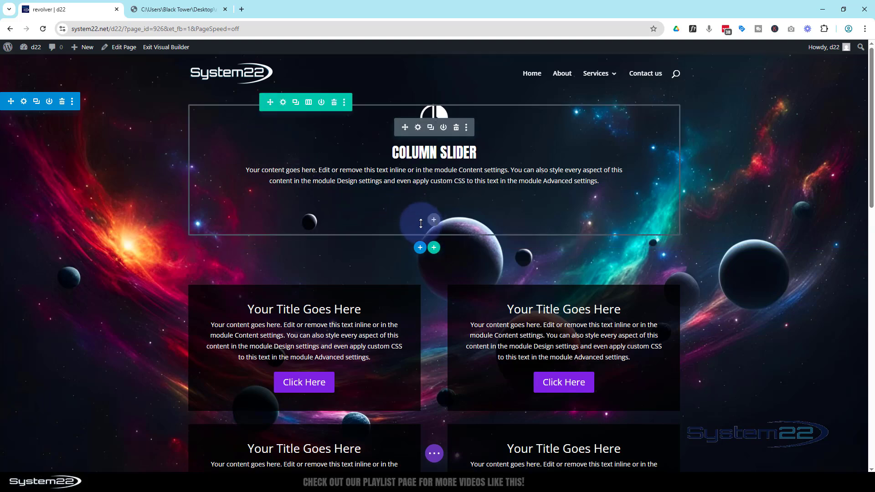
# Insert a regular section with a four-column row below the Column Slider heading section
pyautogui.click(421, 248)
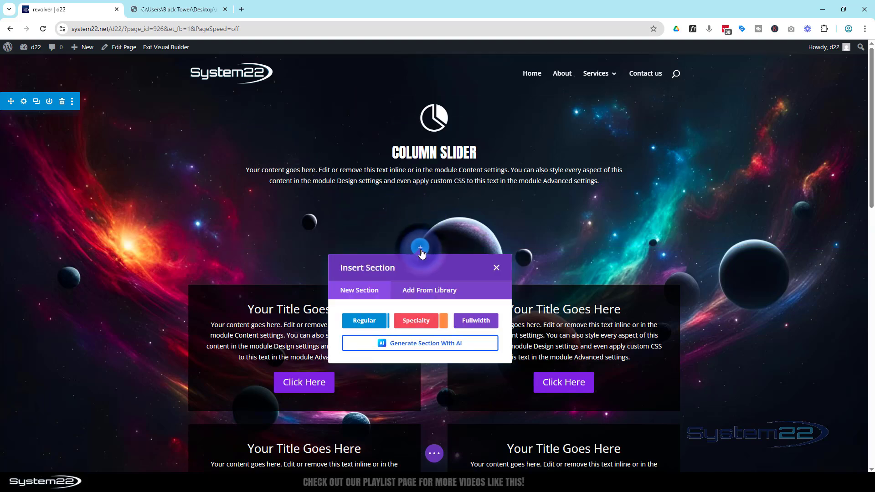
pyautogui.click(367, 320)
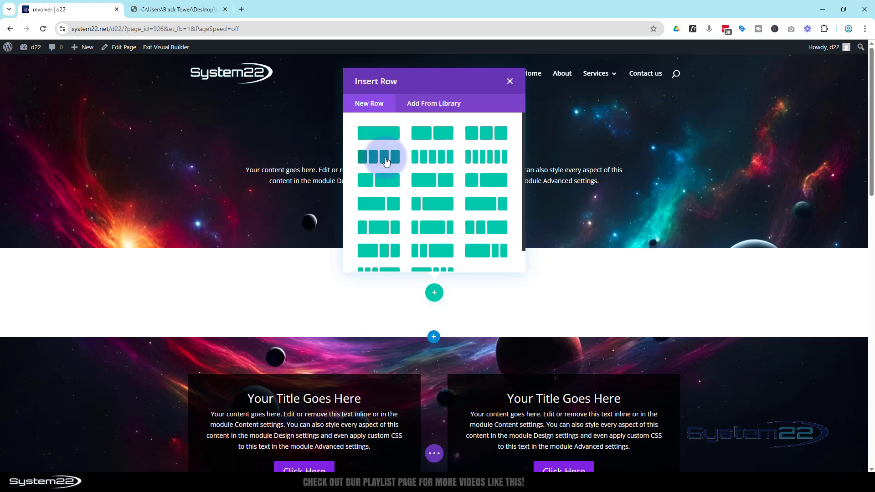
pyautogui.click(236, 219)
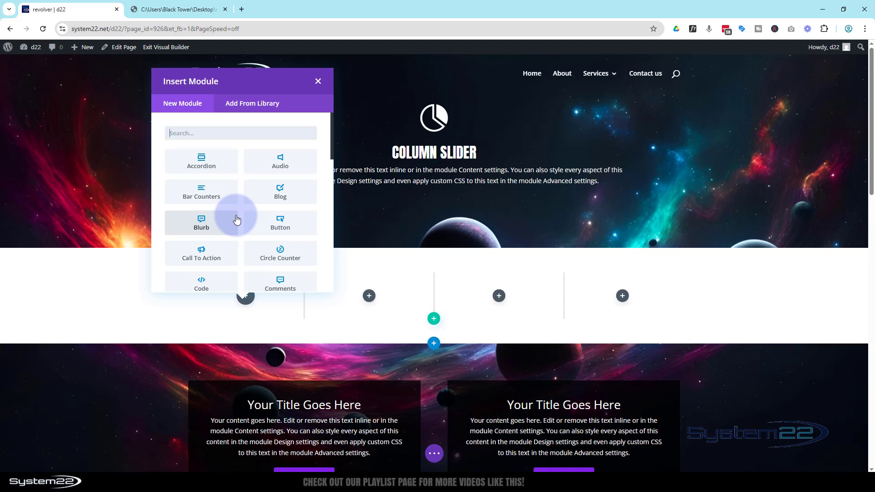
# Add an Image module to the first column, using the dark gull-wing car picture that comes first in the media library
pyautogui.scroll(-5, 237, 220)
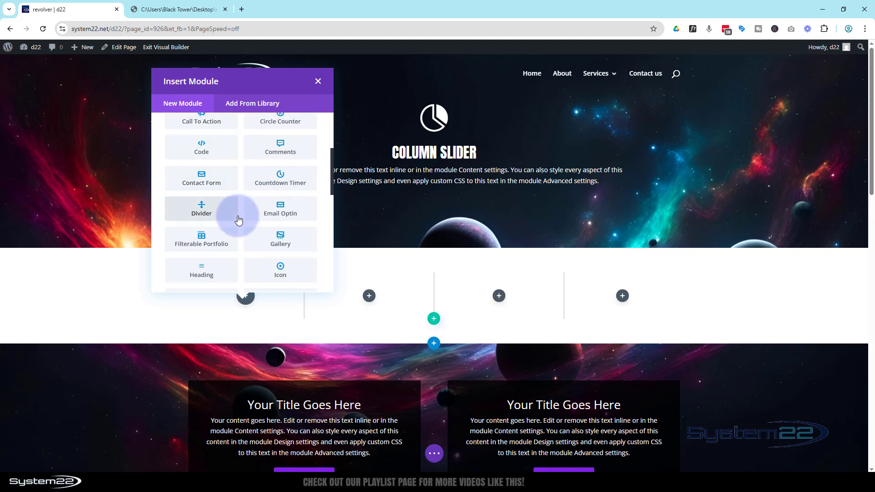
pyautogui.scroll(-2, 227, 232)
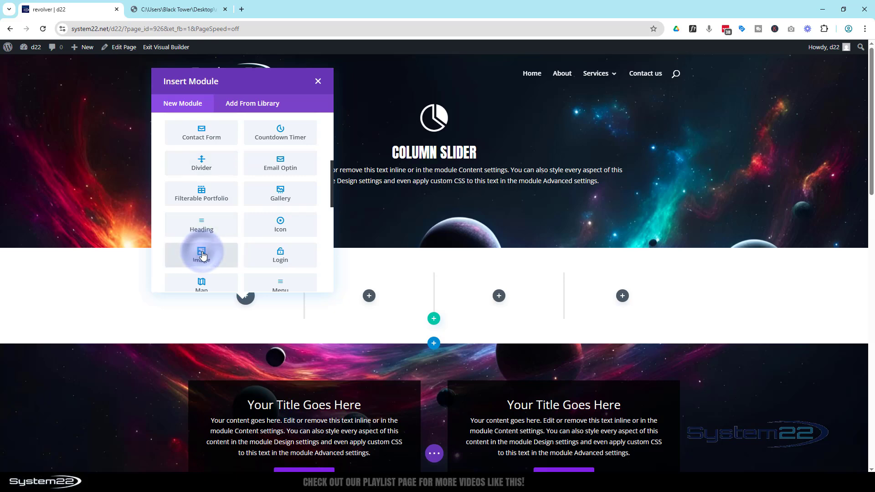
pyautogui.click(202, 255)
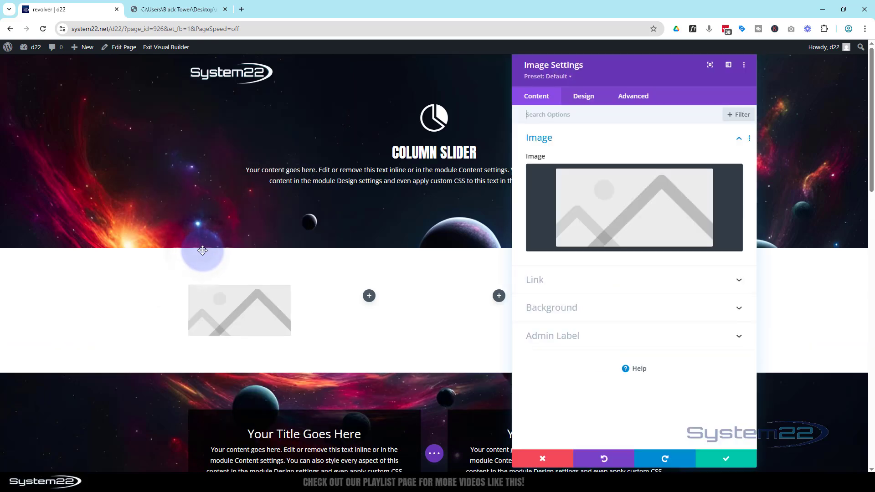
pyautogui.click(637, 222)
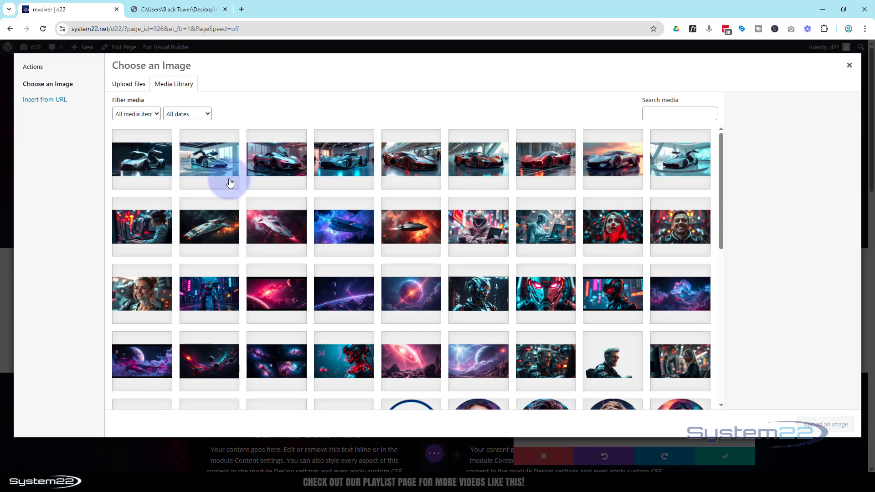
pyautogui.click(137, 166)
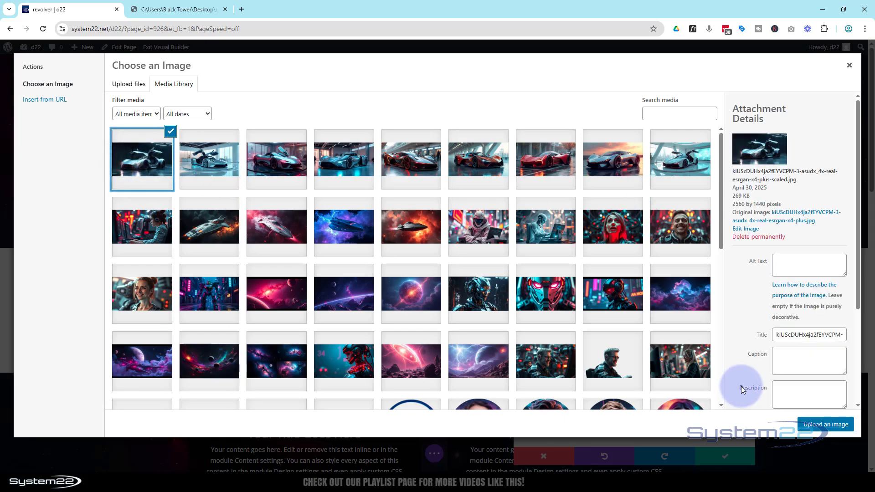
pyautogui.click(826, 424)
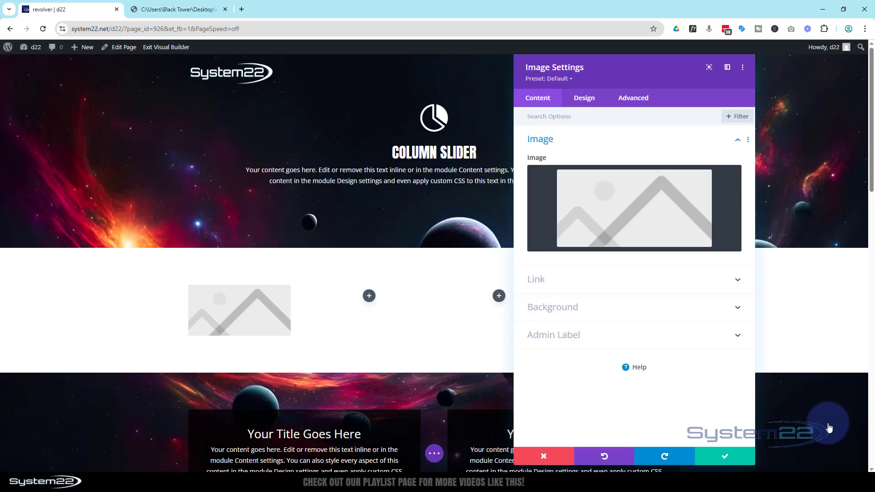
# Set the car image to open in a lightbox and save the module settings
pyautogui.click(606, 283)
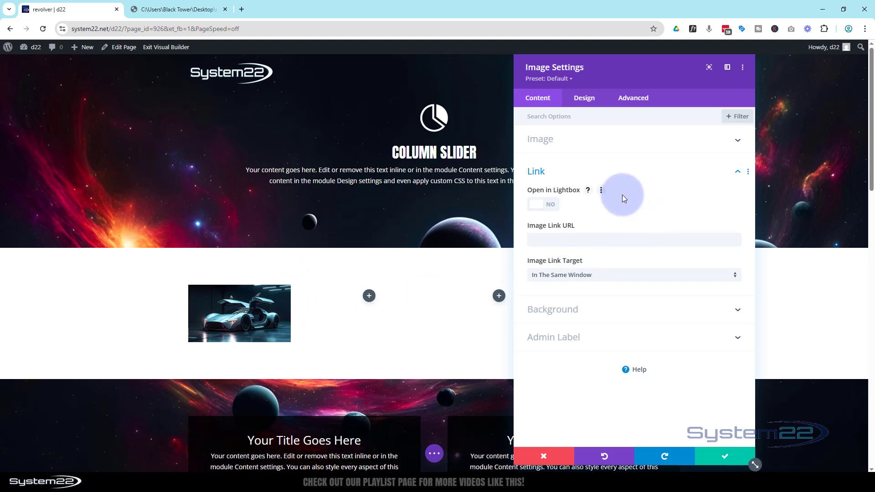
pyautogui.click(551, 205)
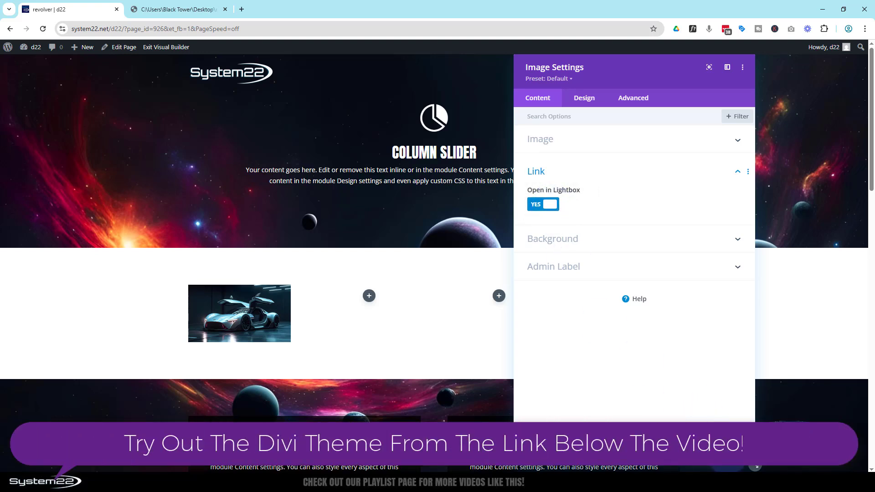
pyautogui.click(726, 455)
# Duplicate the car image module and move the copy into the second column
pyautogui.moveTo(241, 317)
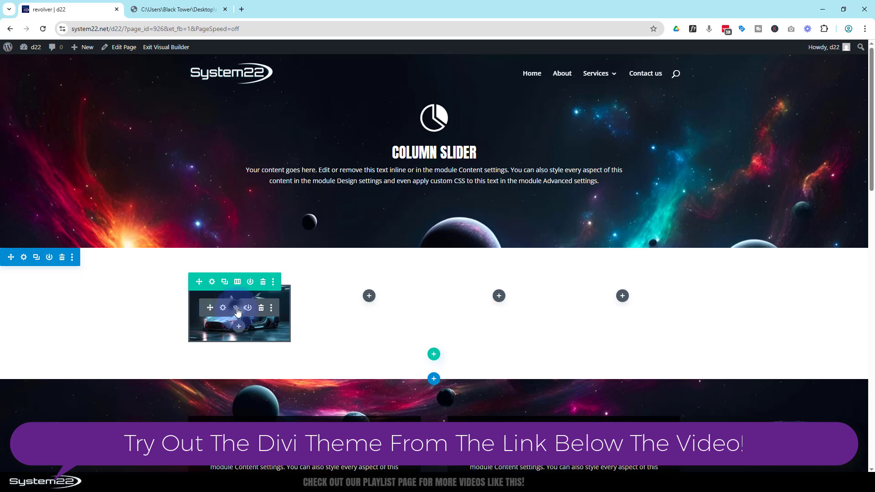
pyautogui.click(236, 308)
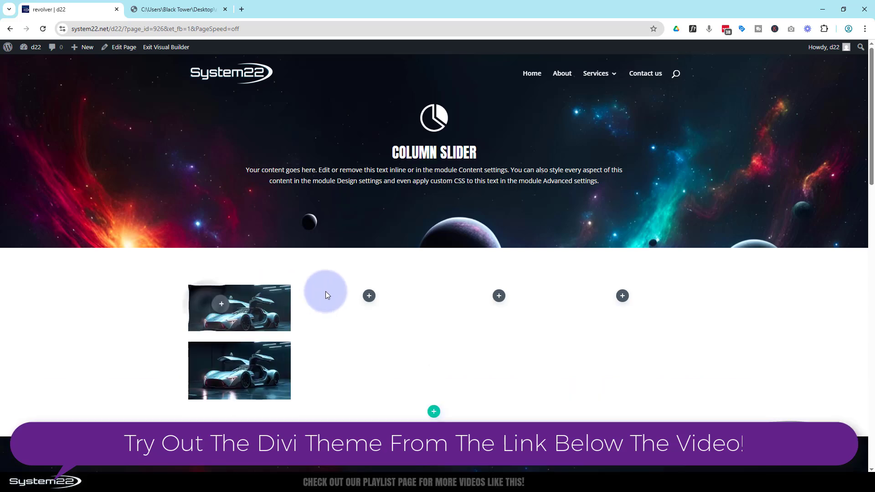
pyautogui.moveTo(325, 291); pyautogui.dragTo(366, 291)
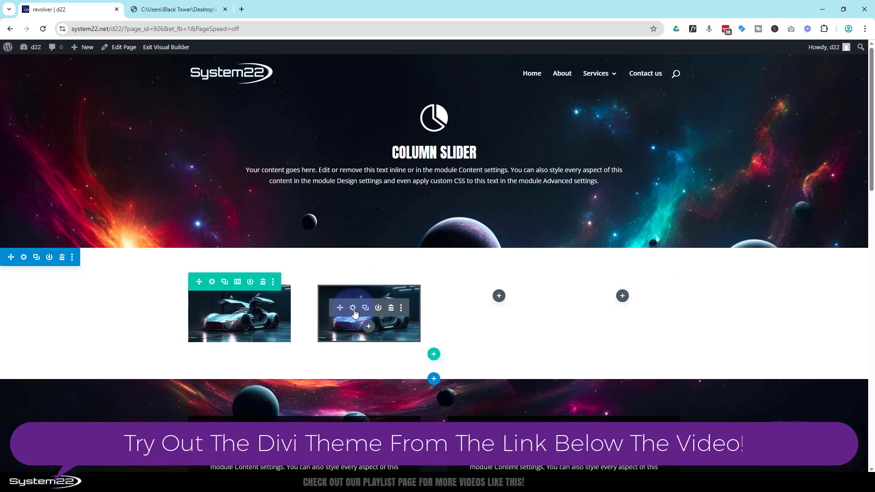
# Replace the second column's car picture with the silver spaceship on a pink-red background from the media library and save the module
pyautogui.click(354, 310)
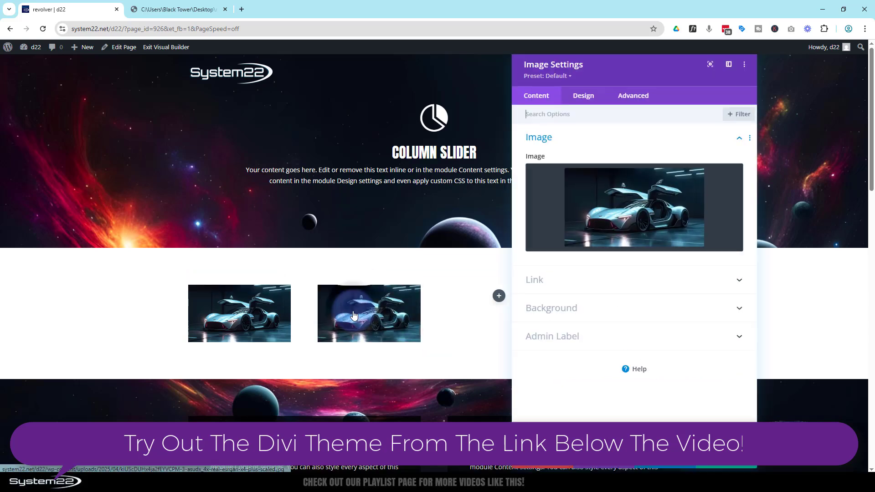
pyautogui.click(629, 215)
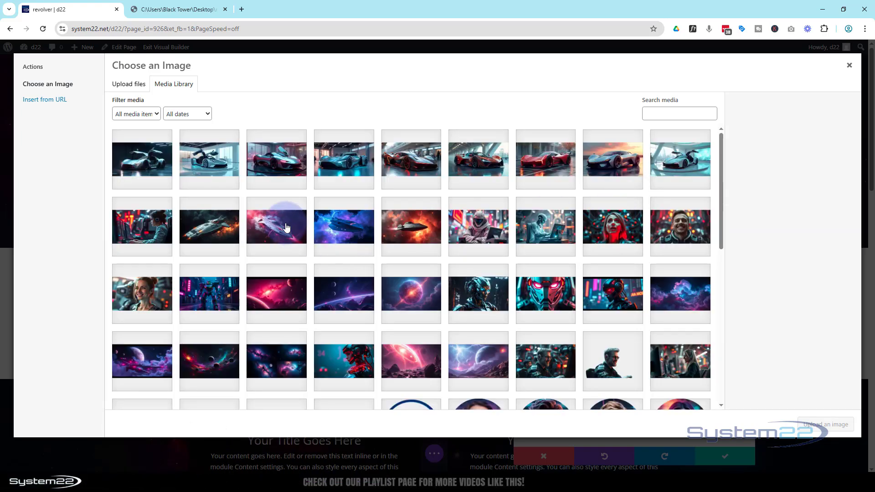
pyautogui.click(286, 228)
pyautogui.click(827, 424)
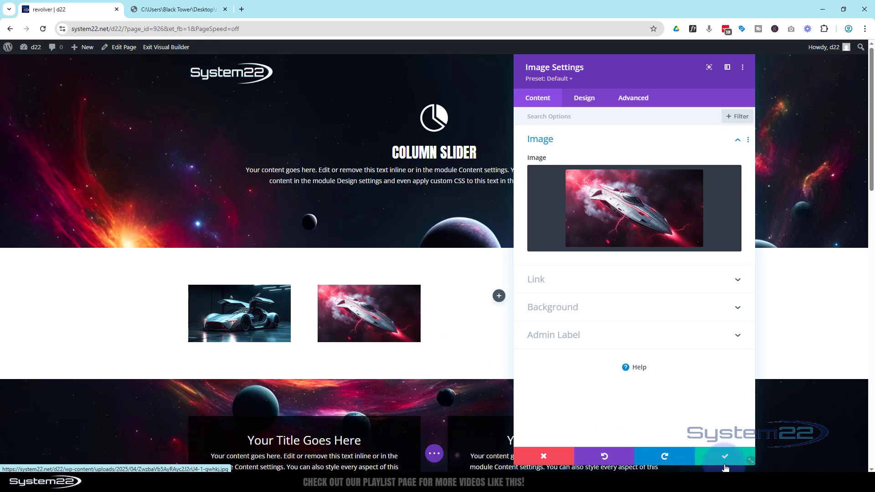
pyautogui.click(724, 463)
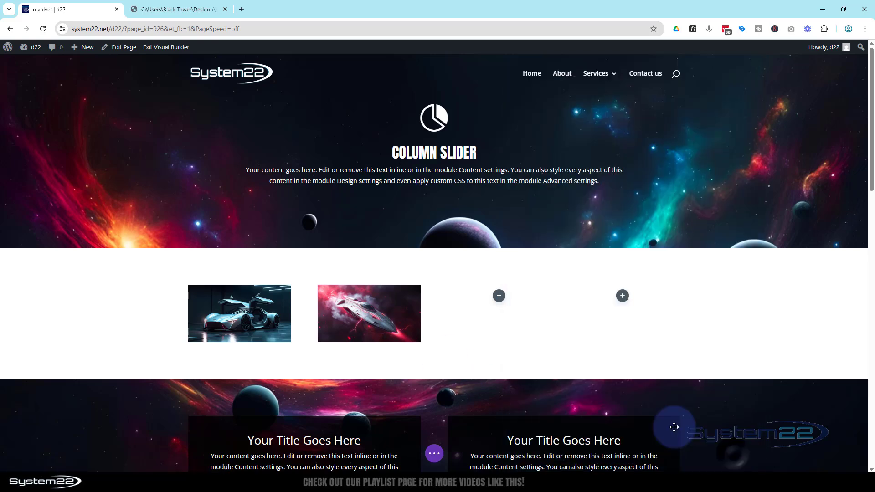
# Duplicate the spaceship image into the third column, swap its picture for the woman with headphones at a computer, and save the module
pyautogui.click(363, 308)
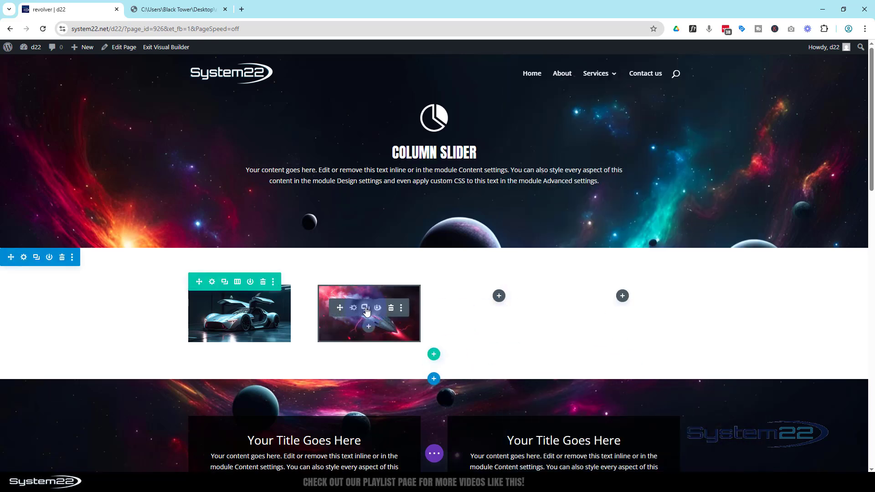
pyautogui.moveTo(363, 306); pyautogui.dragTo(504, 292)
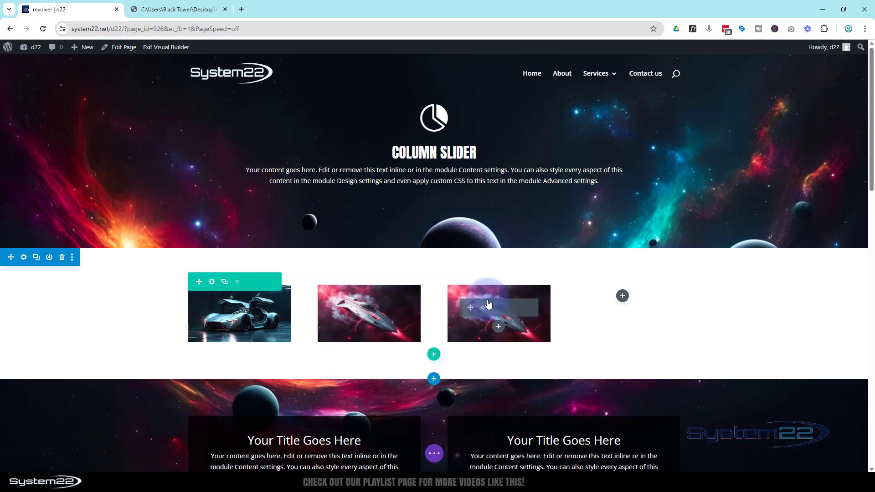
pyautogui.click(482, 309)
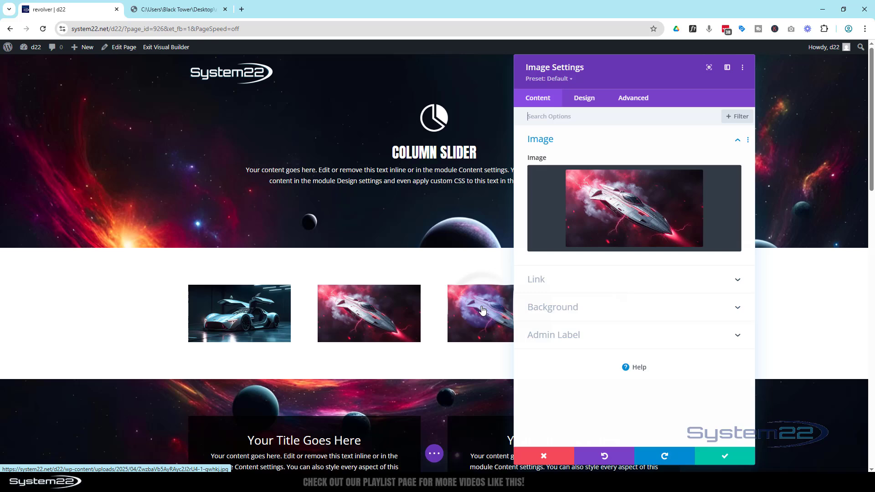
pyautogui.click(625, 229)
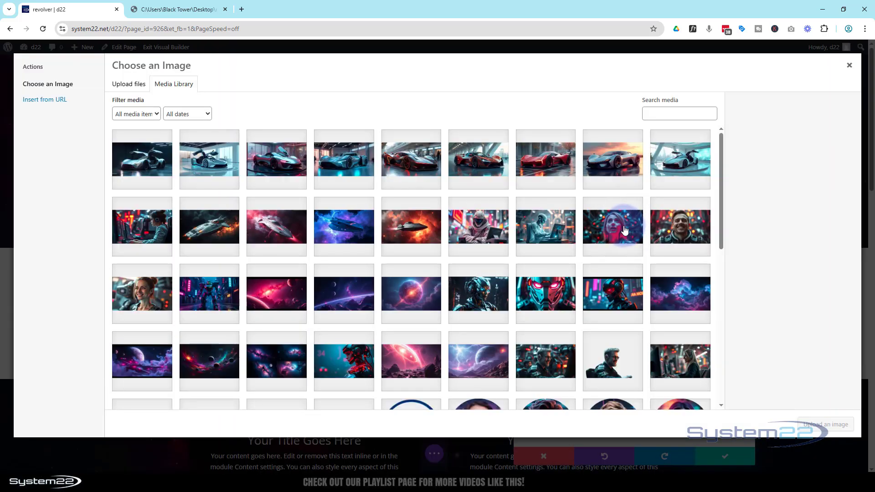
pyautogui.click(153, 233)
pyautogui.click(824, 423)
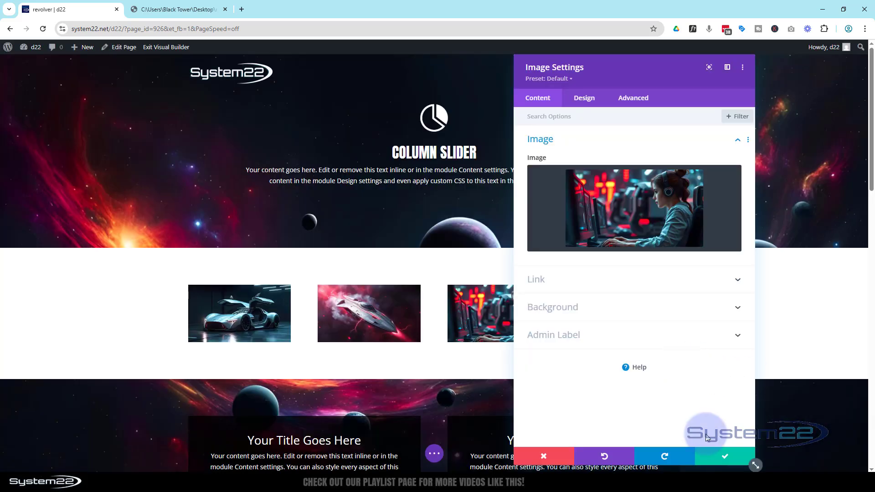
pyautogui.click(726, 456)
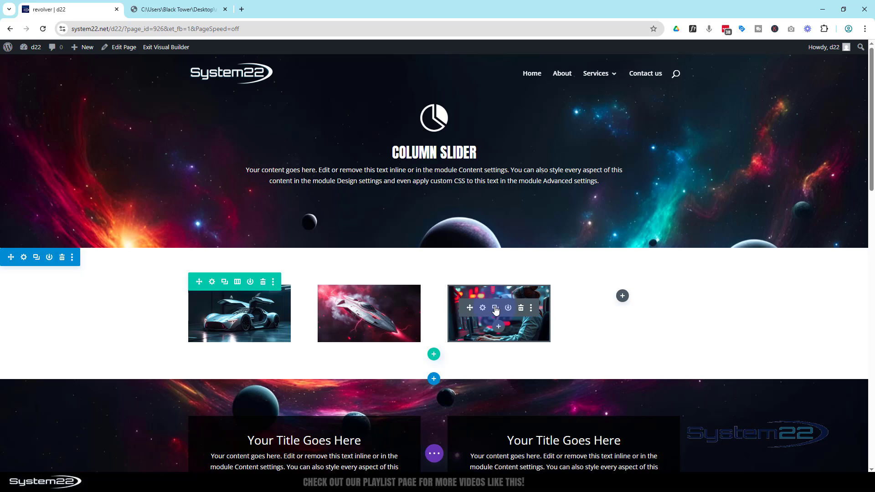
# Duplicate the headphones woman image into the fourth column, swap its picture for the glowing purple planet 1coWfQ4NVpZZRE2dBzfM-1-5a48v.jpg, and save the module
pyautogui.click(495, 309)
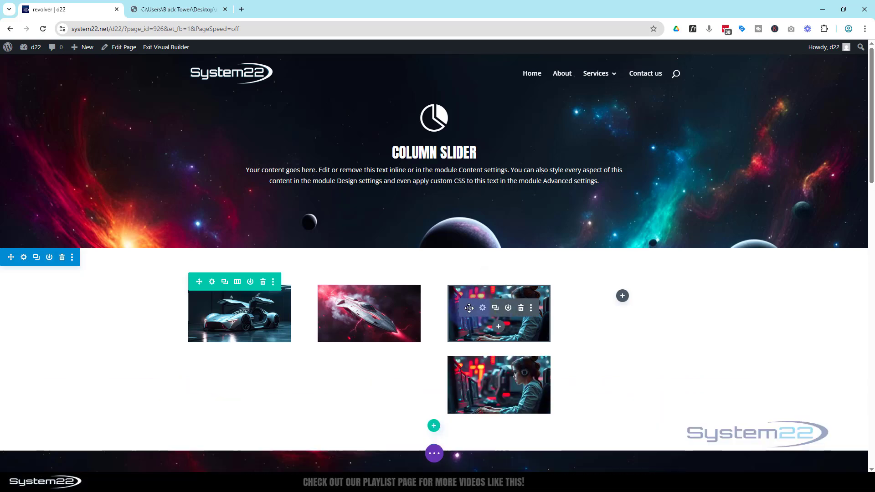
pyautogui.moveTo(585, 300); pyautogui.dragTo(615, 298)
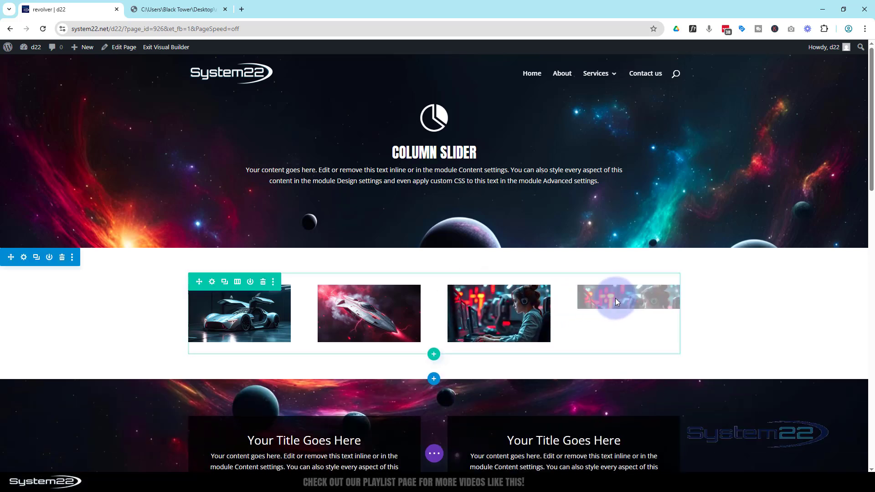
pyautogui.click(610, 309)
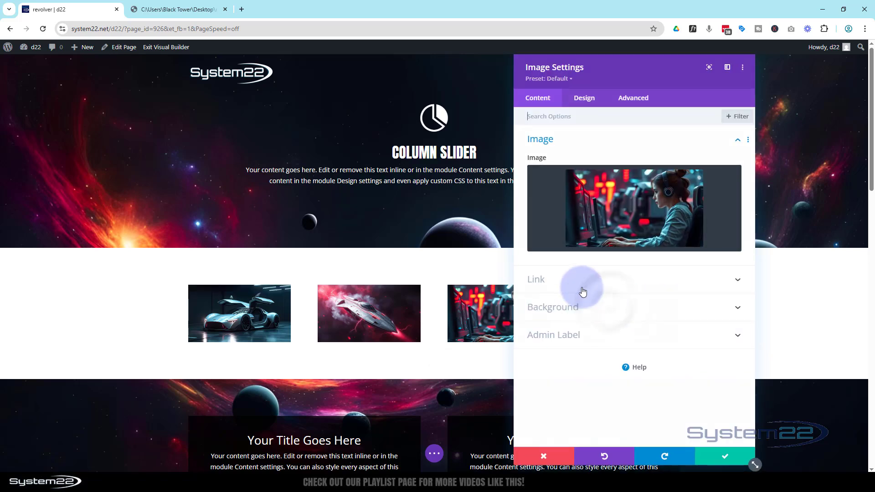
pyautogui.click(614, 234)
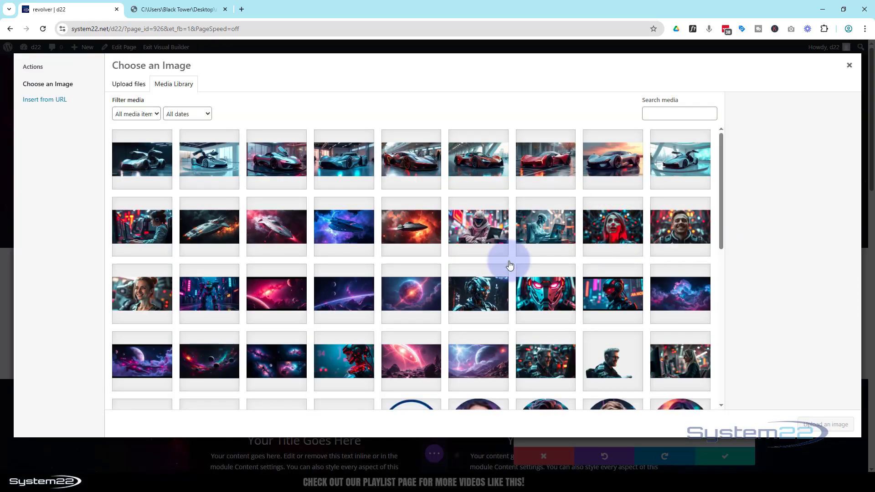
pyautogui.click(420, 292)
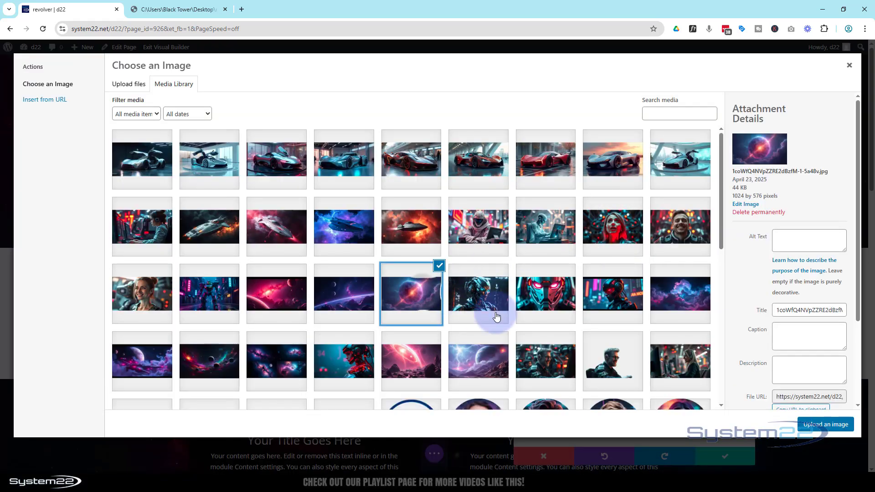
pyautogui.click(835, 424)
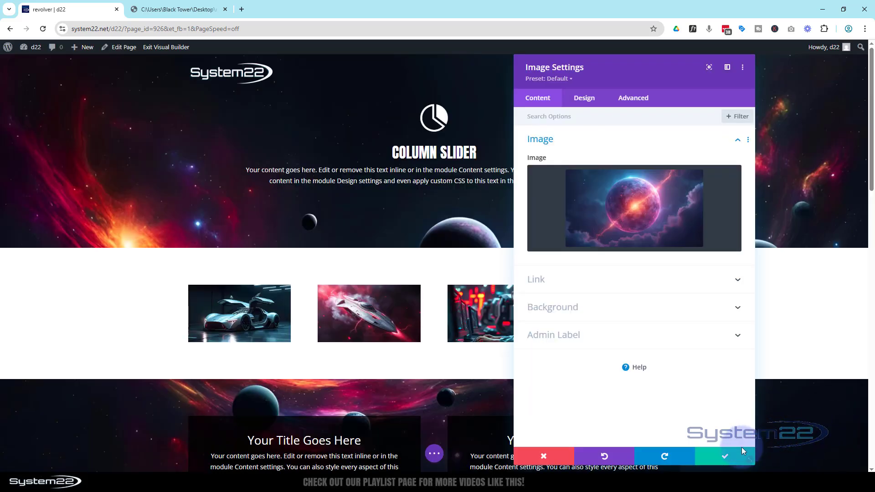
pyautogui.click(725, 456)
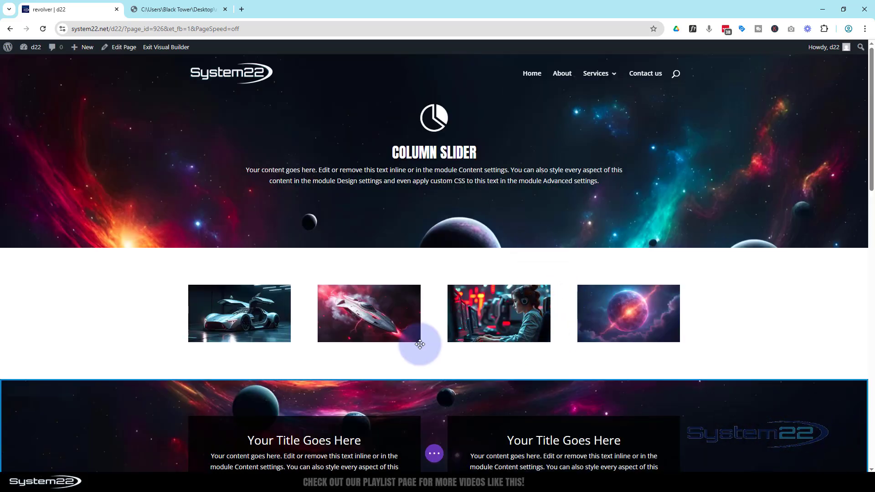
# Enable a custom gutter width for the four-image row and set it to 1
pyautogui.moveTo(408, 337)
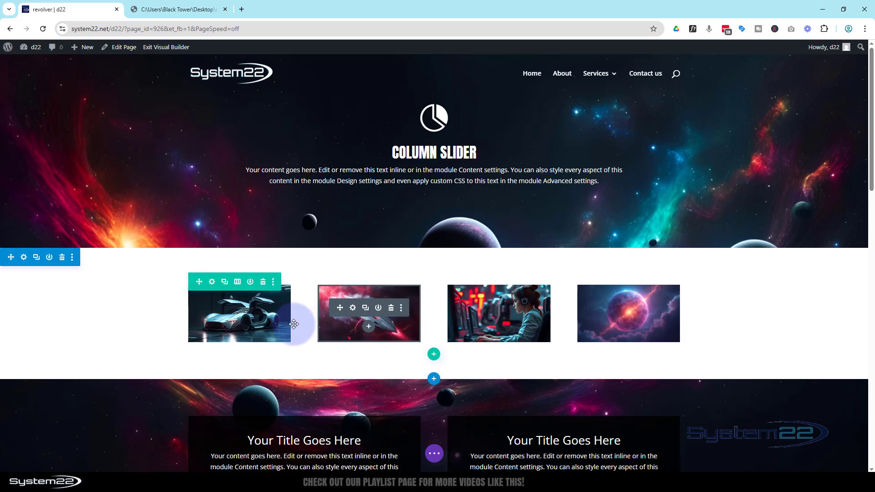
pyautogui.click(212, 283)
pyautogui.click(578, 106)
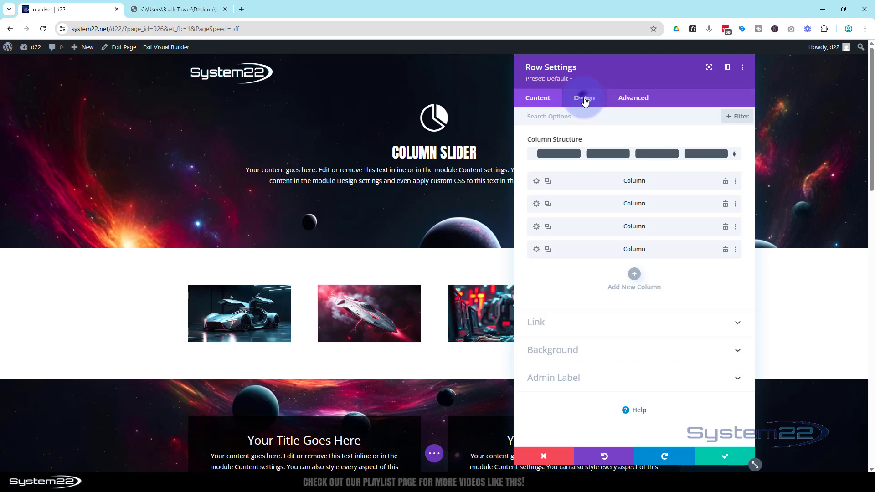
pyautogui.click(619, 146)
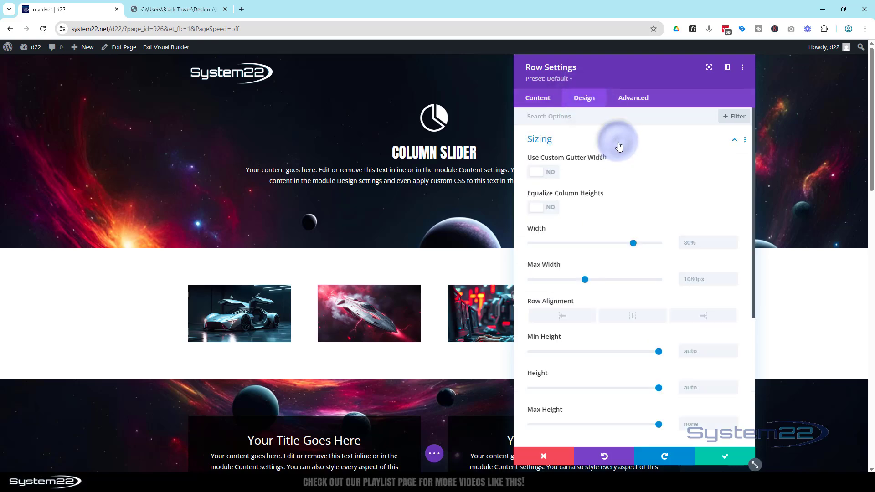
pyautogui.click(550, 172)
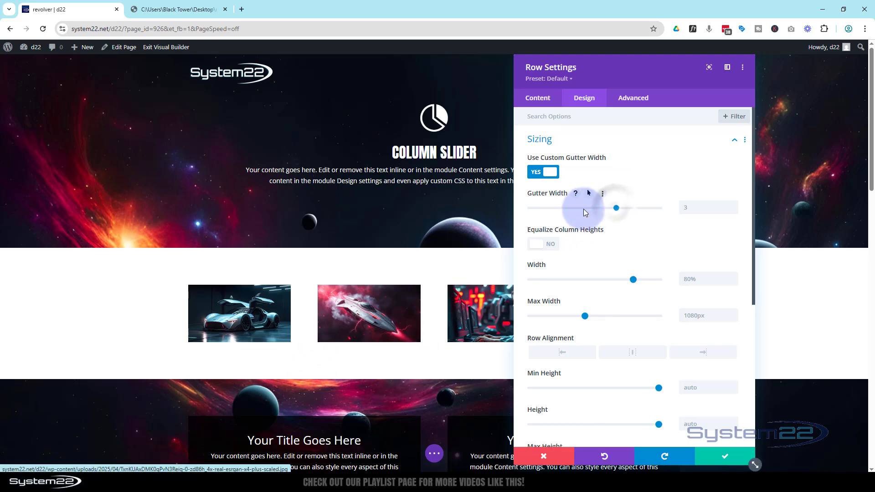
pyautogui.moveTo(585, 212); pyautogui.dragTo(518, 208)
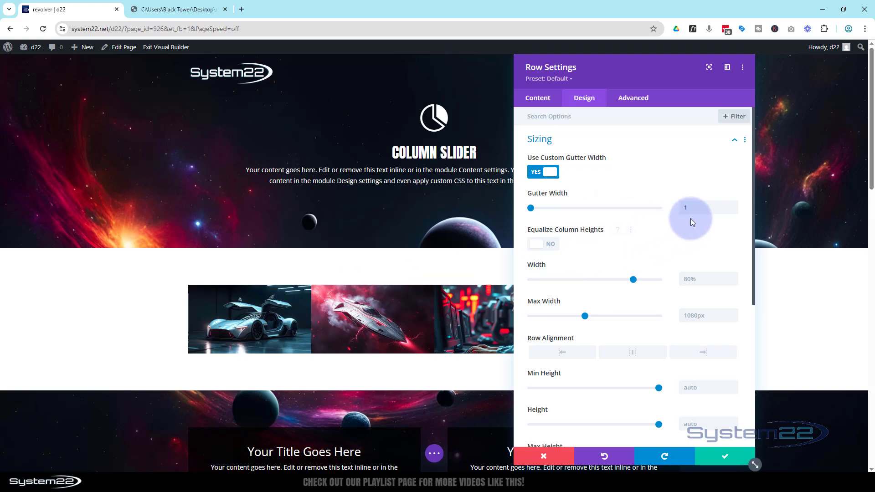
# Set the image row's width and max width both to 100% and save the row settings
pyautogui.moveTo(660, 77); pyautogui.dragTo(735, 73)
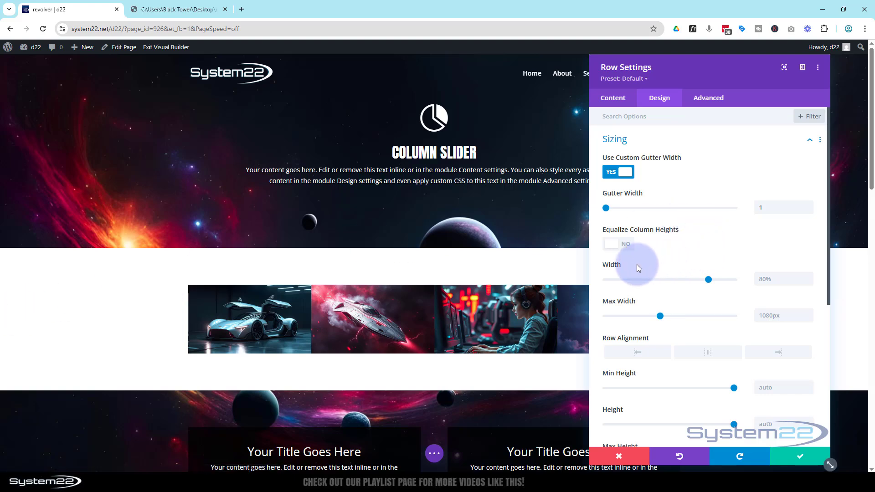
pyautogui.moveTo(612, 269)
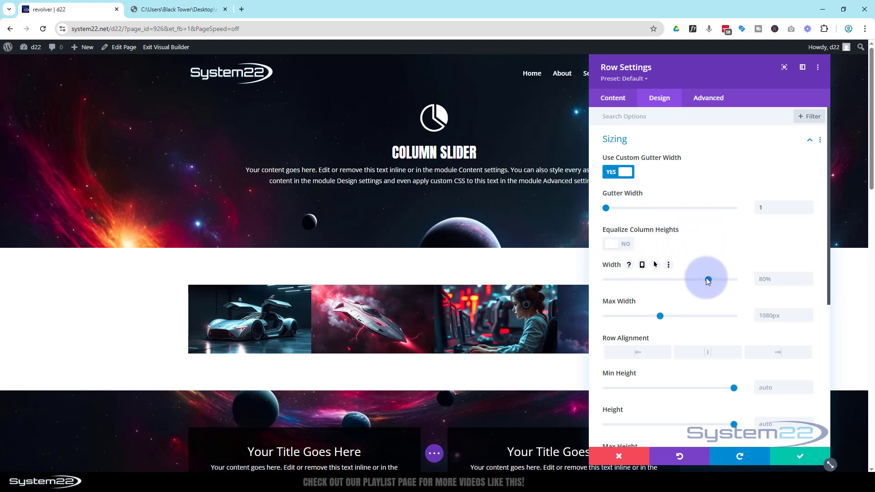
pyautogui.moveTo(708, 280); pyautogui.dragTo(744, 278)
pyautogui.hotkey('ctrl', 'c')
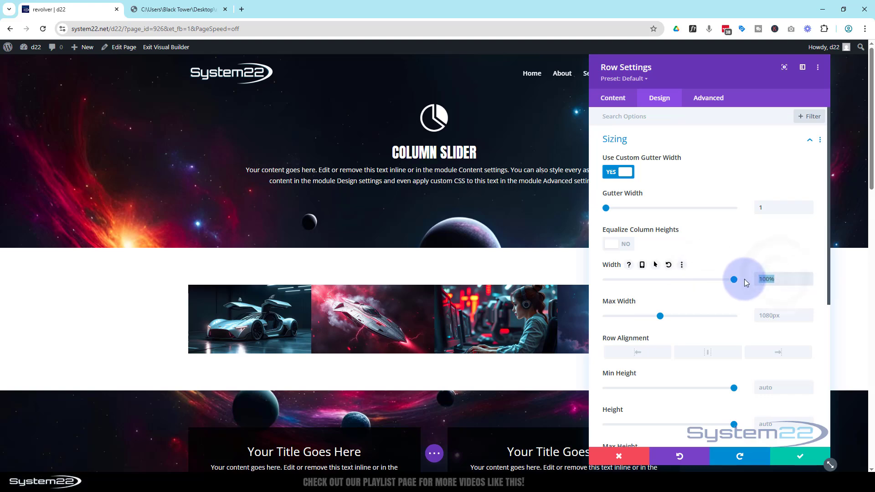
pyautogui.click(767, 315)
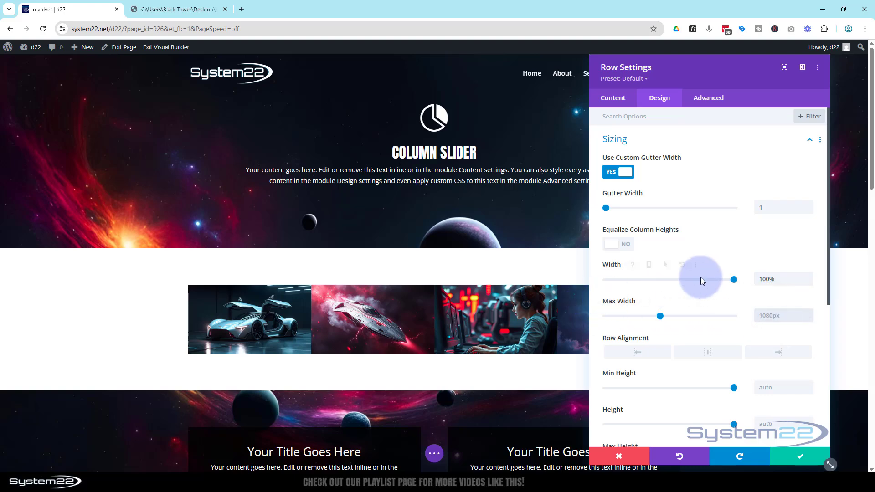
pyautogui.hotkey('ctrl', 'v')
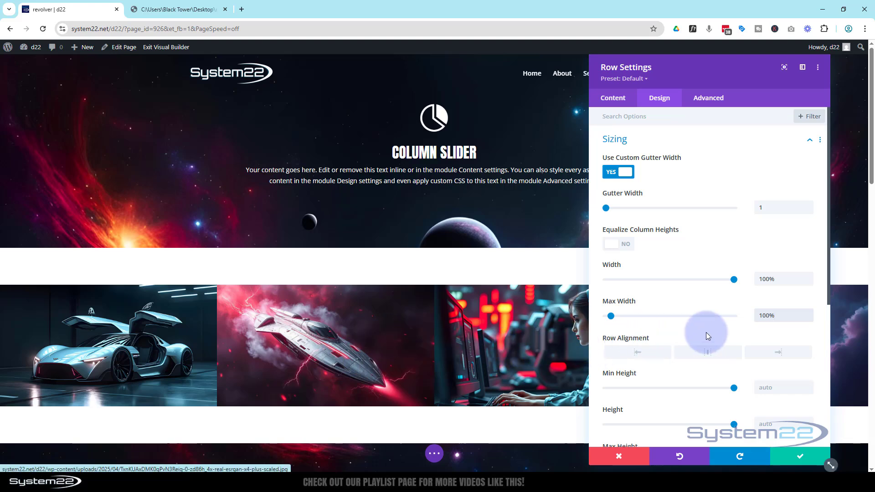
pyautogui.click(801, 457)
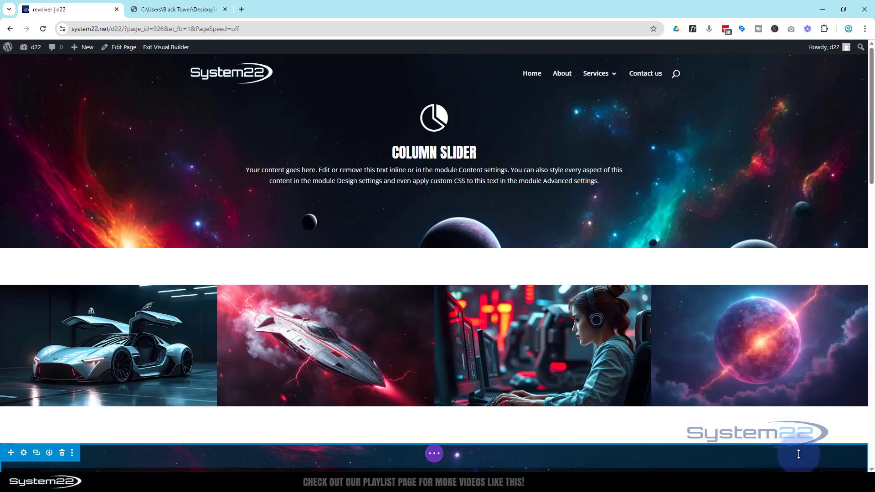
# Insert a single-column row below the Your Title Goes Here boxes, above the 4 Rotating Modules section, and add a Code module to it
pyautogui.click(175, 13)
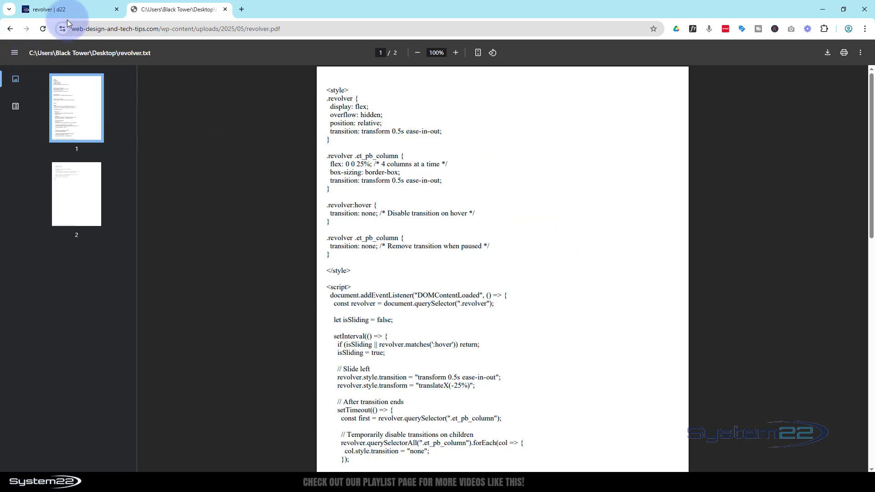
pyautogui.click(87, 11)
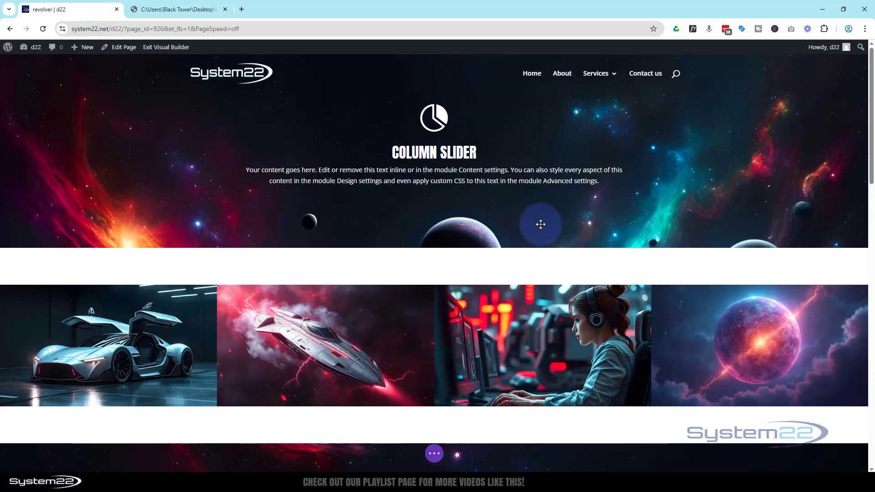
pyautogui.moveTo(523, 228)
pyautogui.scroll(-4, 530, 228)
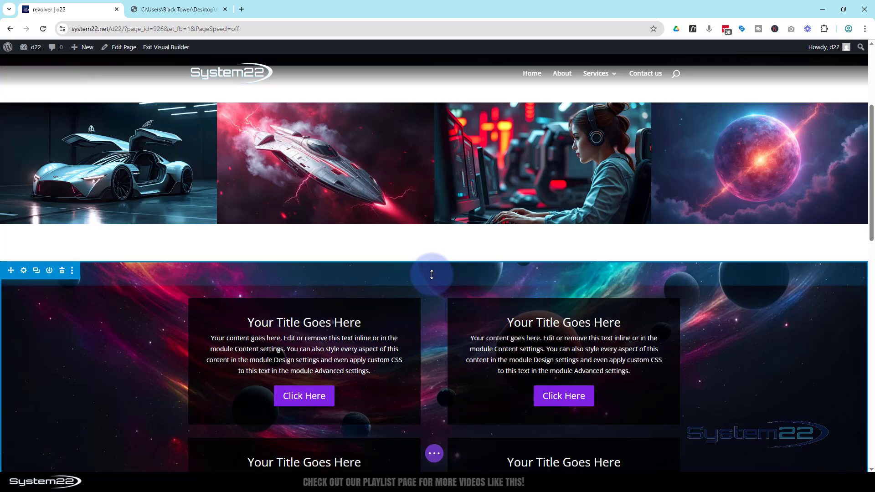
pyautogui.scroll(-5, 432, 275)
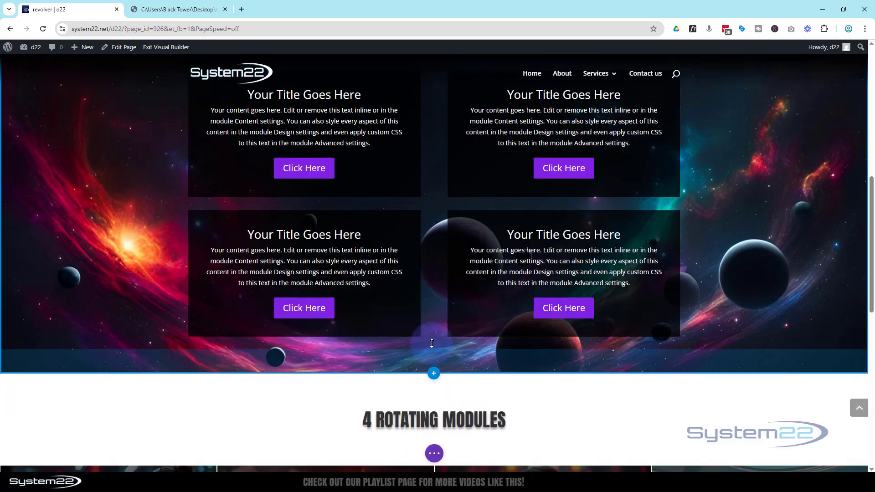
pyautogui.click(434, 349)
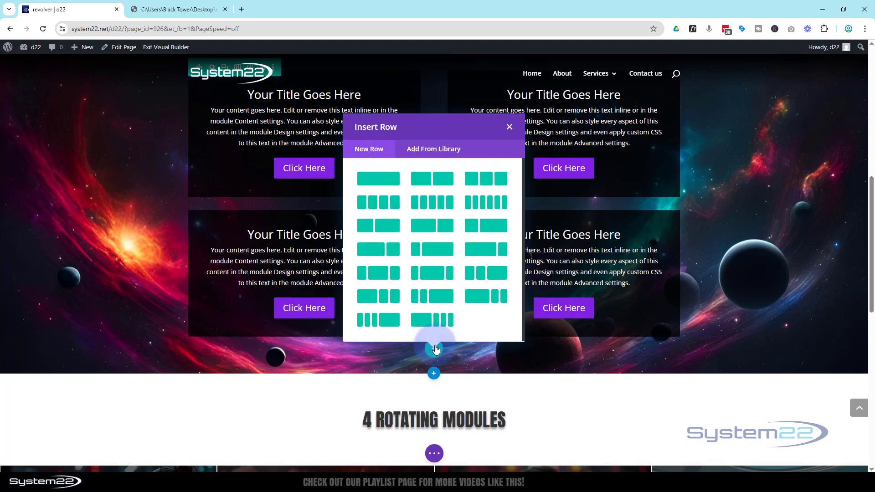
pyautogui.click(387, 179)
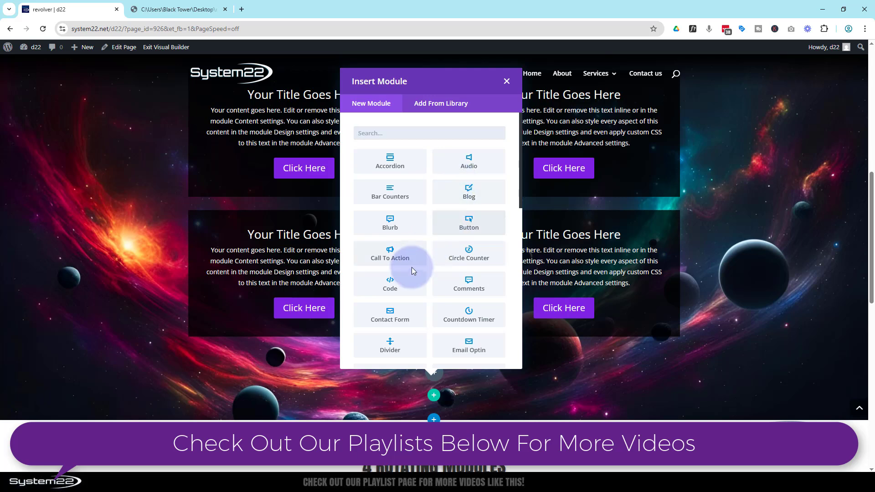
pyautogui.click(402, 287)
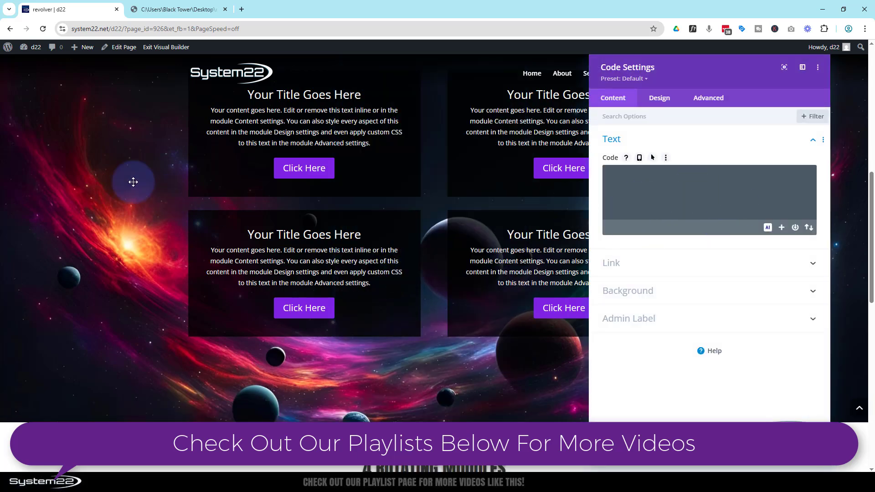
# Copy the entire revolver code from the revolver.pdf document and paste it into the new Code module
pyautogui.click(196, 10)
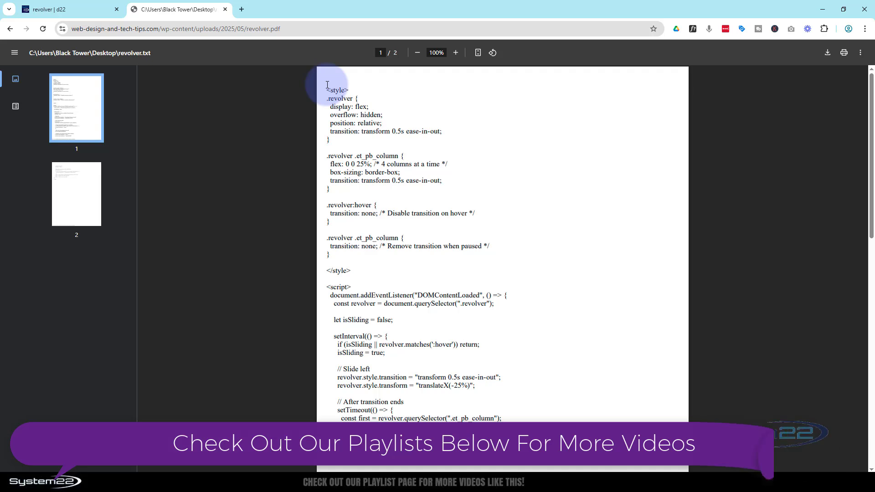
pyautogui.hotkey('ctrl', 'a')
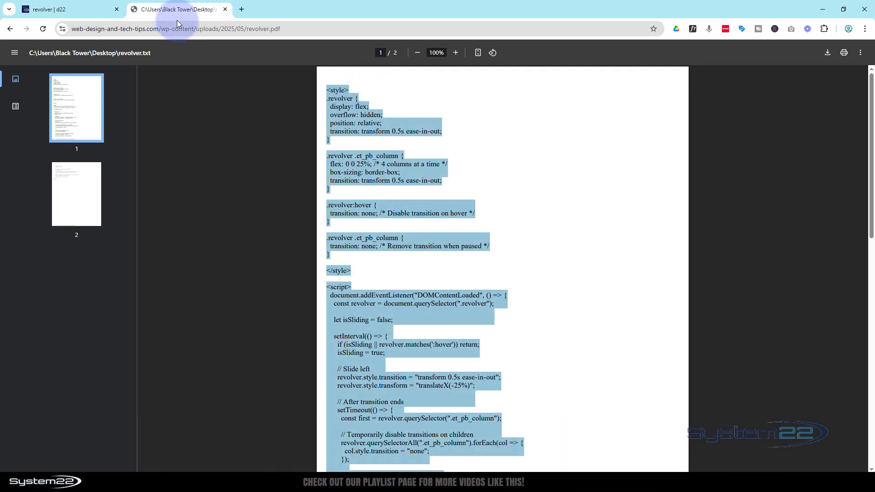
pyautogui.click(69, 10)
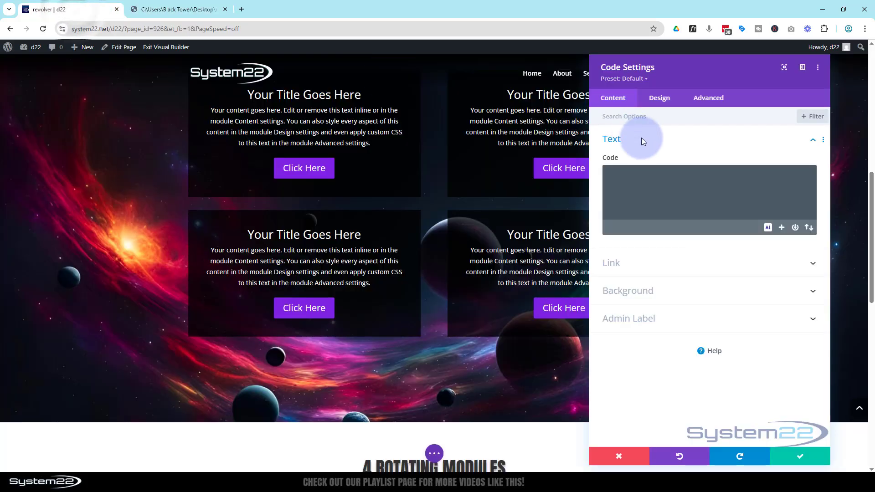
pyautogui.click(616, 177)
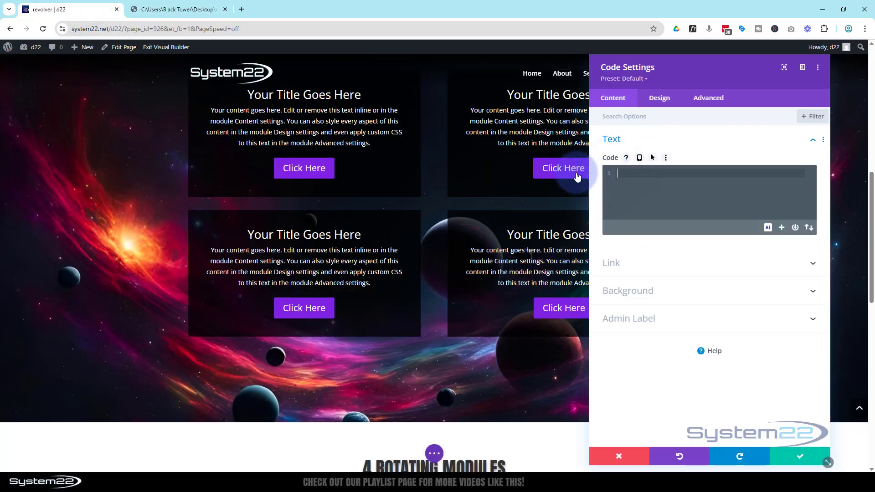
pyautogui.hotkey('ctrl', 'v')
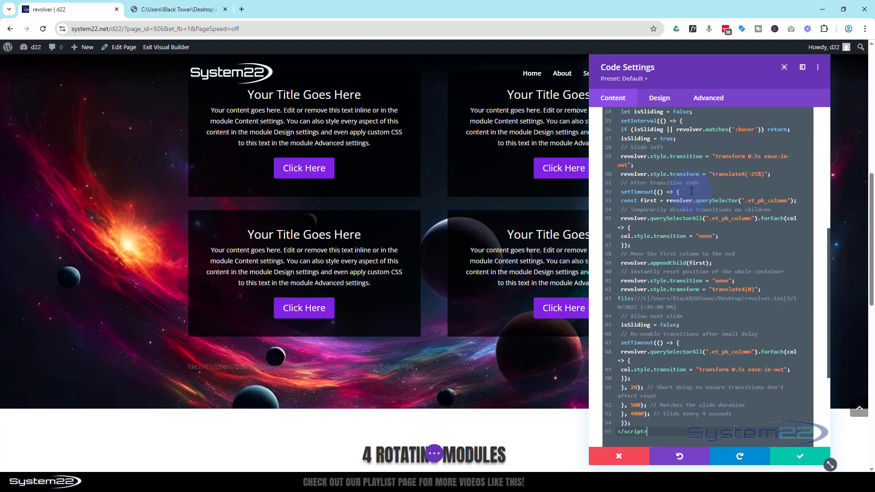
# Check the pasted code against the source PDF and delete the stray file path line above the opening style tag
pyautogui.scroll(-3, 672, 249)
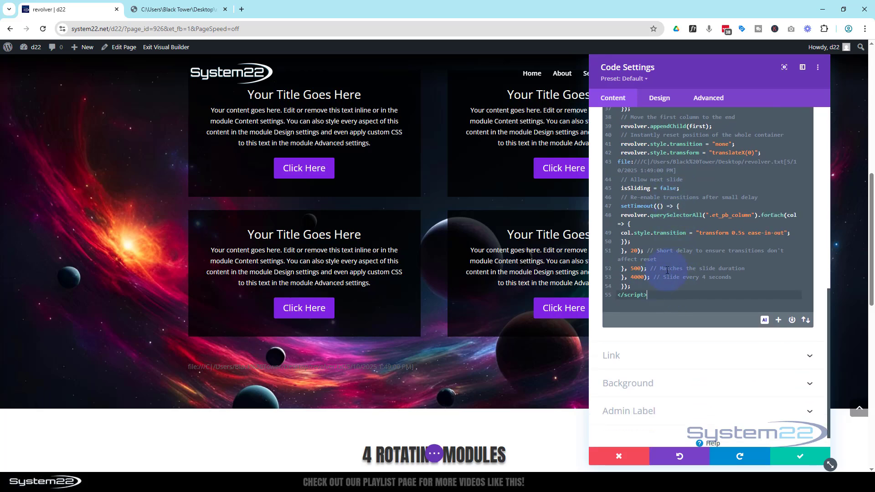
pyautogui.scroll(7, 663, 218)
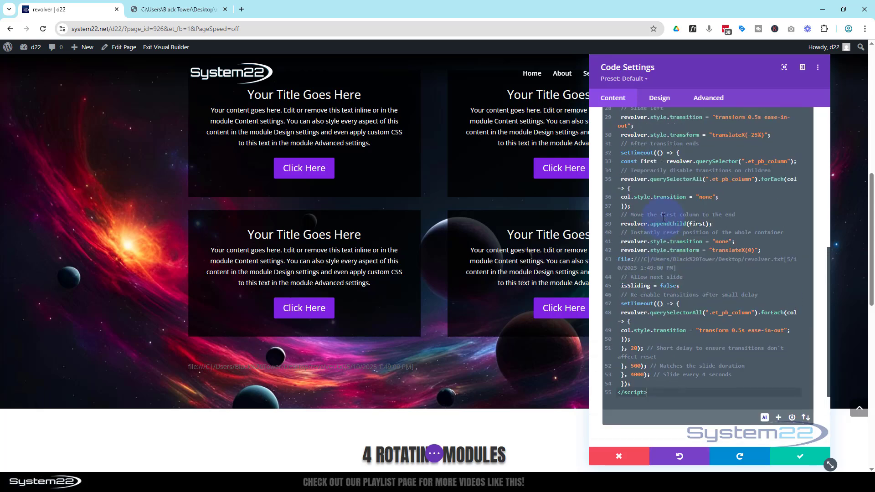
pyautogui.scroll(1, 663, 218)
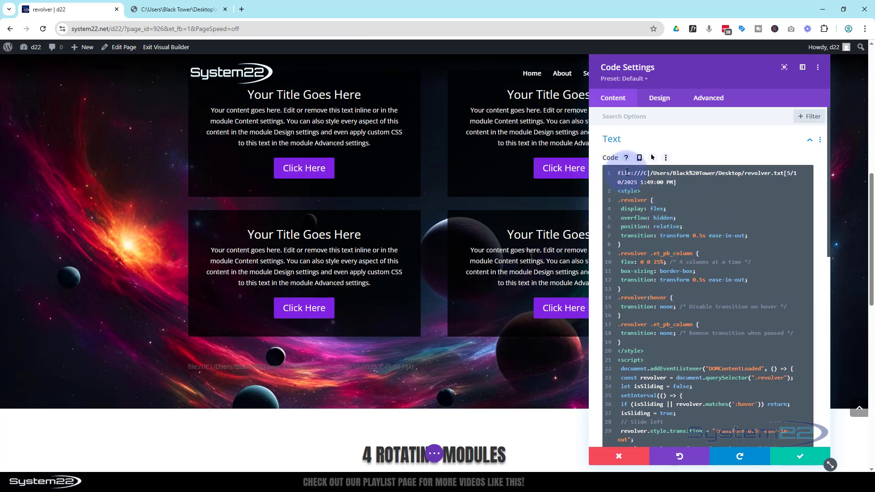
pyautogui.scroll(-5, 627, 172)
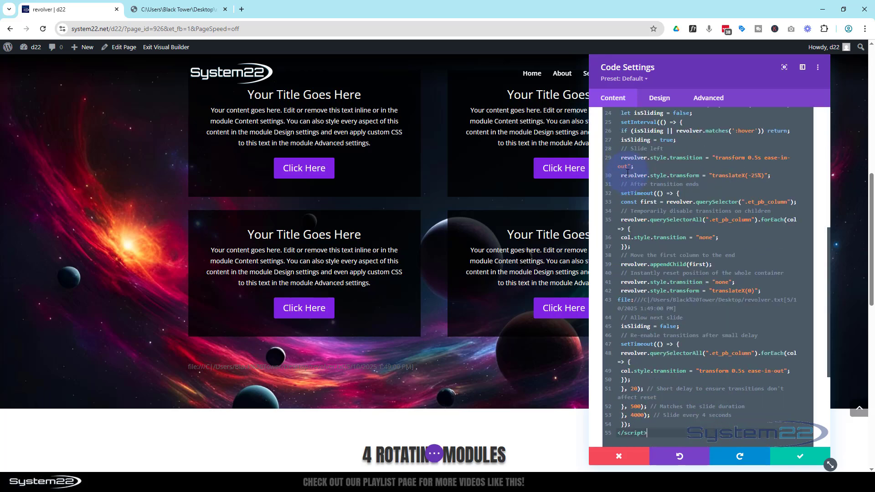
pyautogui.scroll(5, 627, 172)
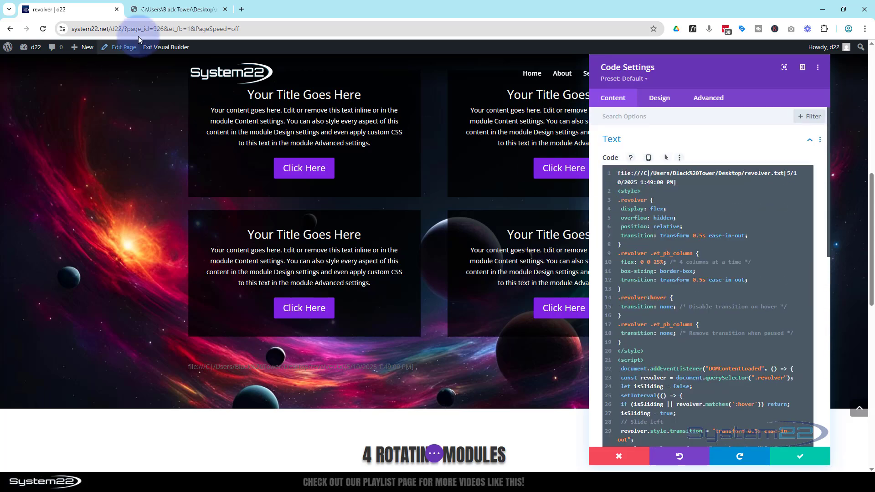
pyautogui.click(177, 9)
pyautogui.scroll(-5, 575, 198)
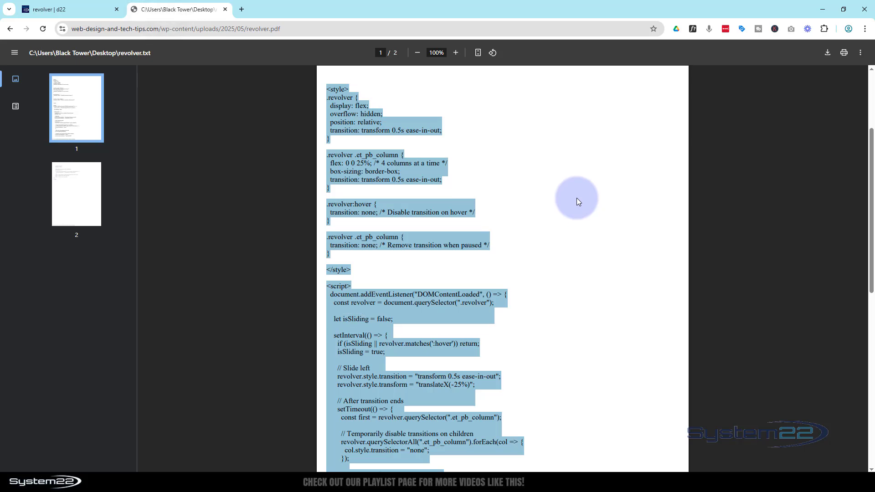
pyautogui.click(587, 206)
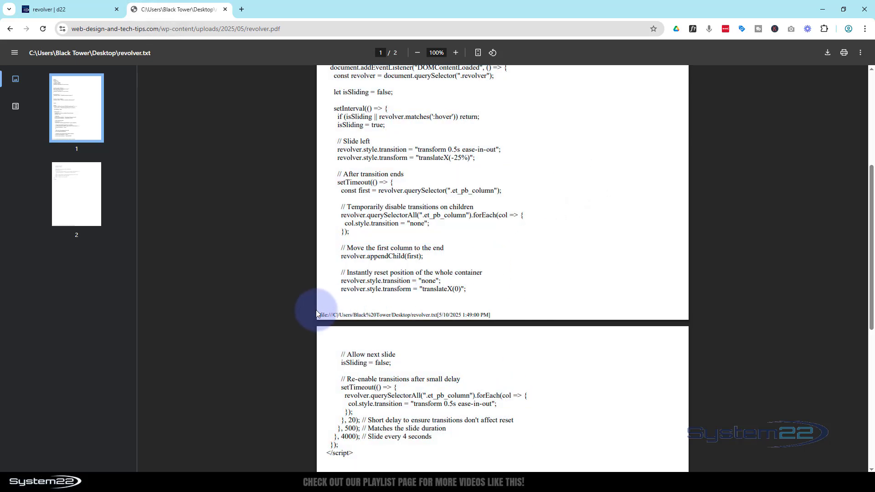
pyautogui.click(89, 13)
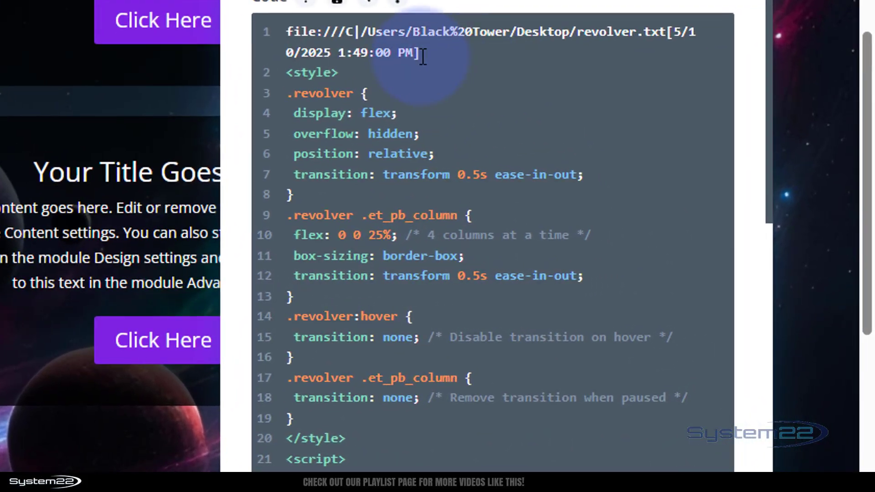
pyautogui.moveTo(419, 53); pyautogui.dragTo(270, 24)
pyautogui.press('BackSpace')
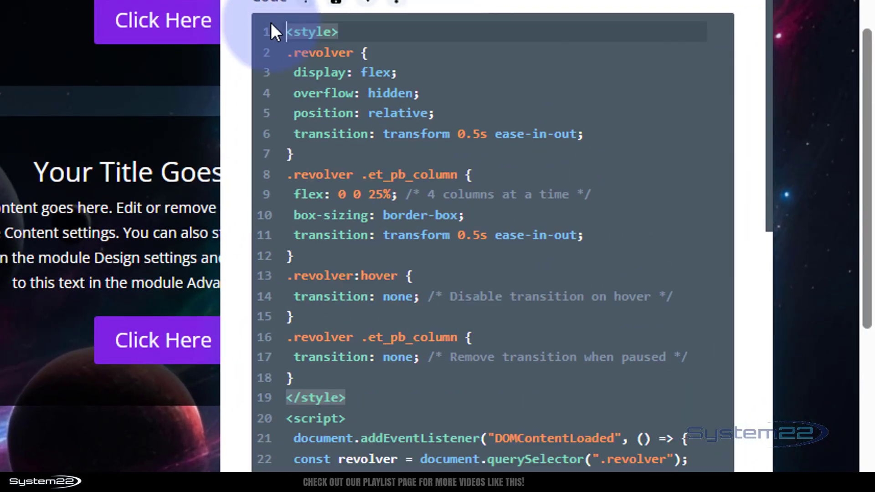
# Select the class name revolver, without its dot, in the first style rule of the code
pyautogui.click(298, 30)
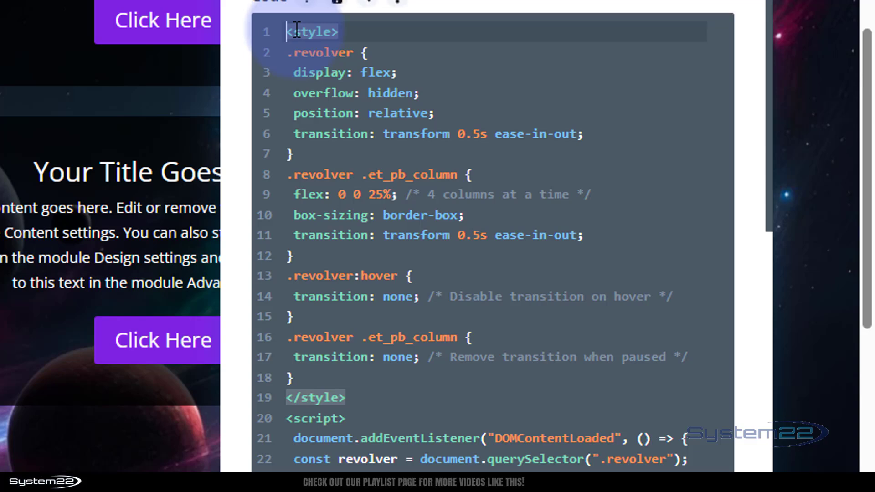
pyautogui.click(310, 392)
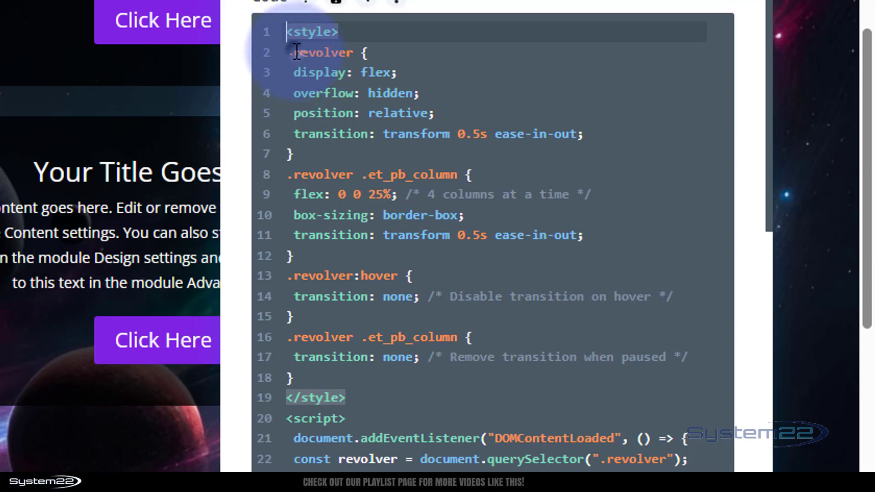
pyautogui.moveTo(297, 52); pyautogui.dragTo(358, 50)
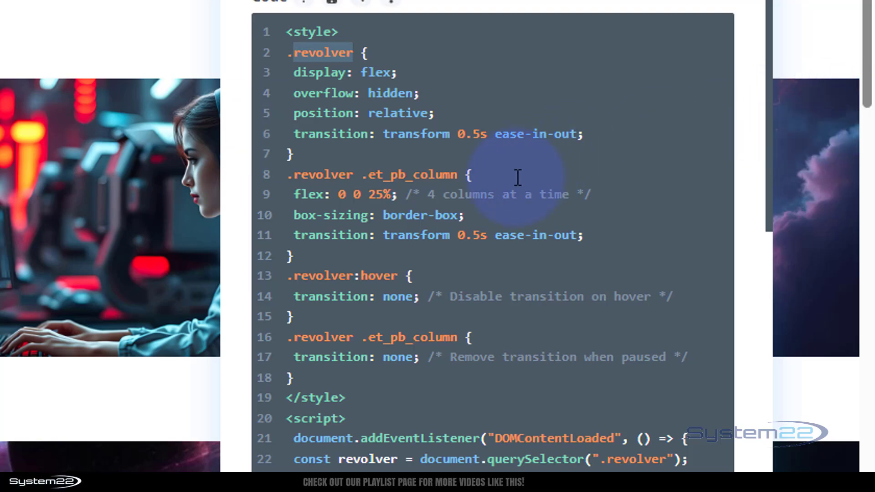
# Read through the remaining style rules and slider script, and save the Code module
pyautogui.scroll(-2, 341, 202)
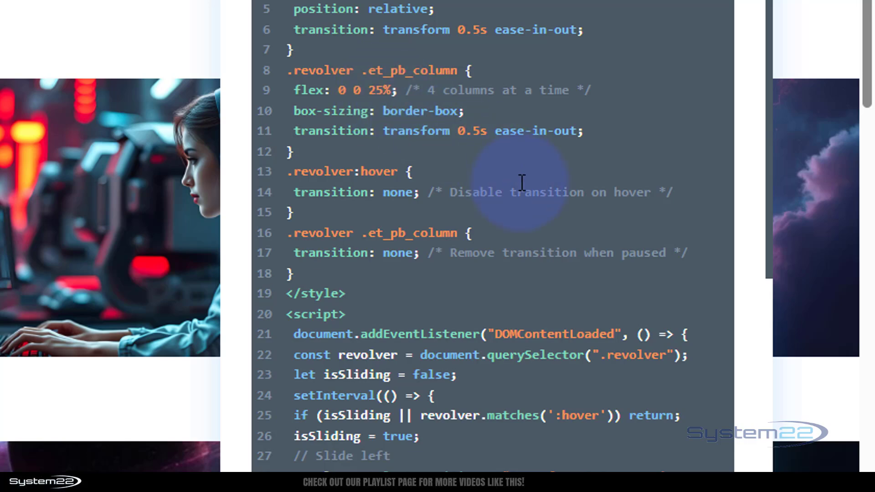
pyautogui.scroll(-5, 524, 176)
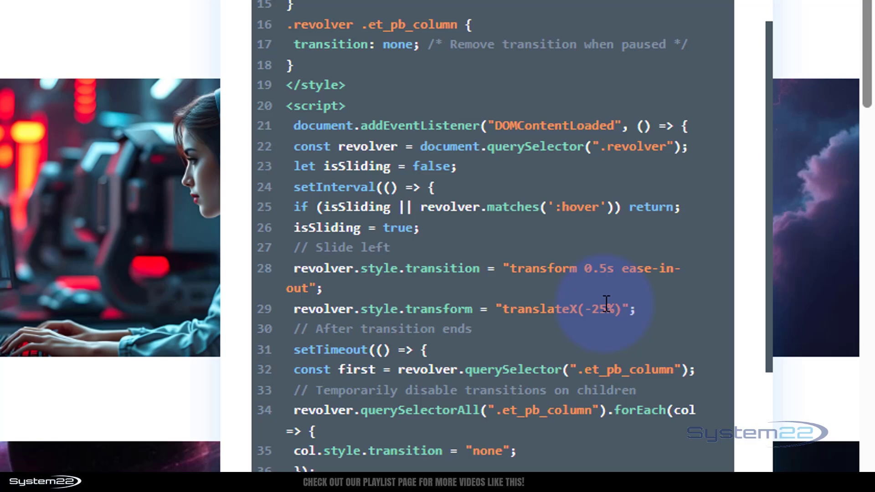
pyautogui.scroll(-10, 604, 298)
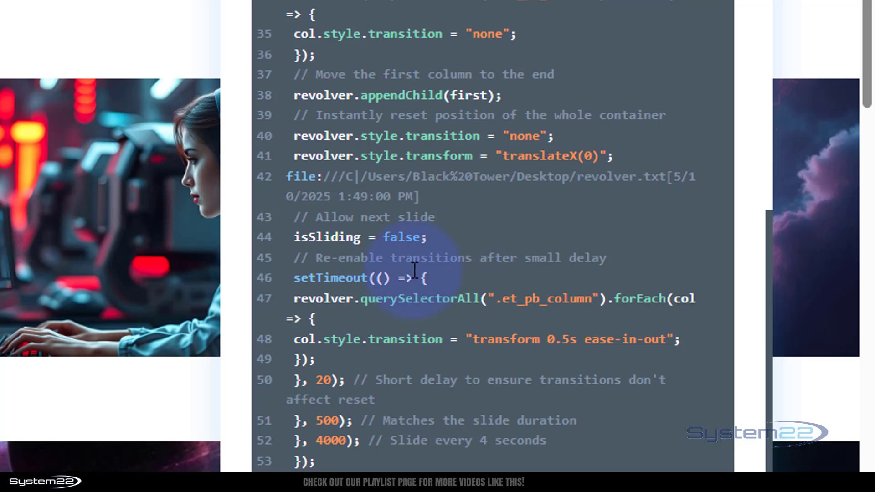
pyautogui.scroll(15, 407, 298)
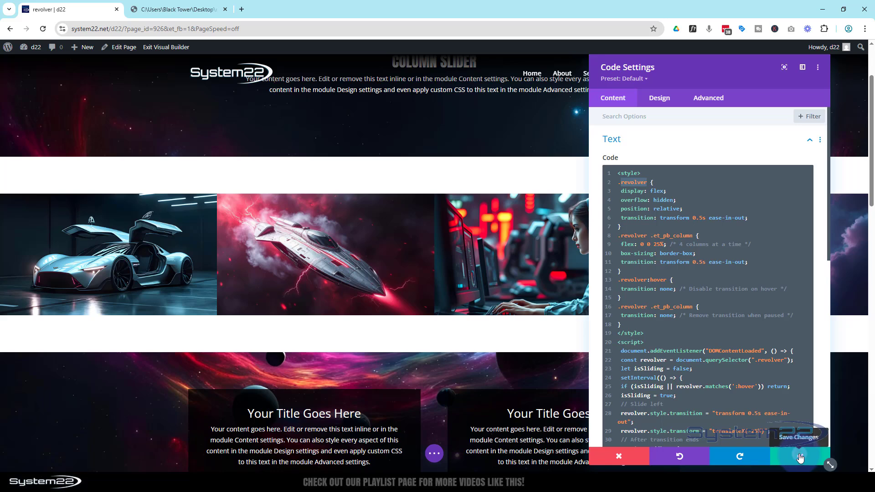
pyautogui.click(800, 457)
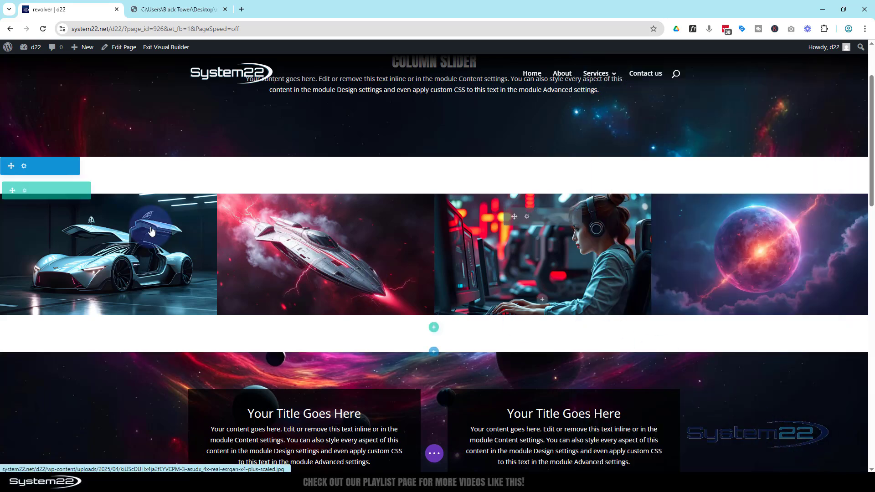
# Assign the CSS class revolver to the four-image row and save the row settings
pyautogui.click(24, 191)
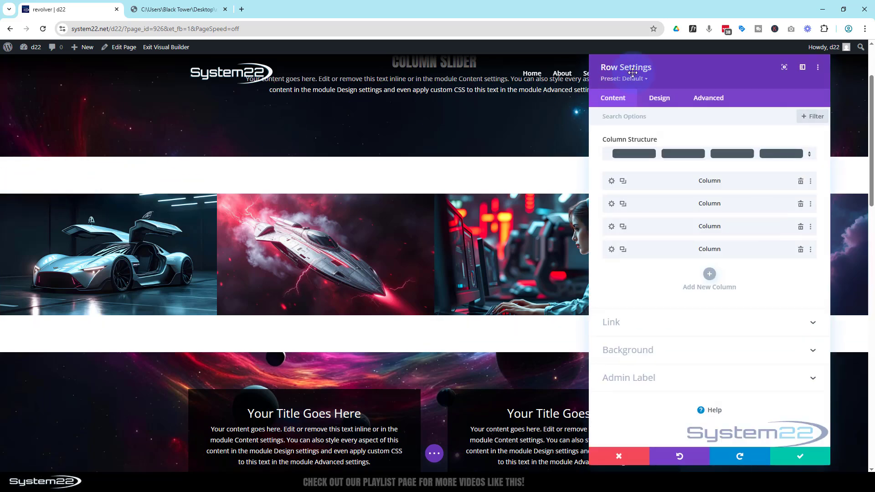
pyautogui.click(709, 99)
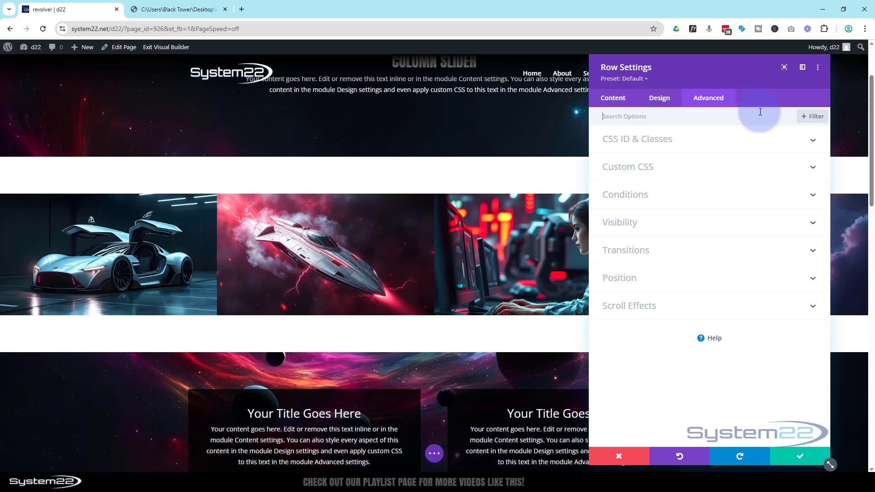
pyautogui.click(708, 145)
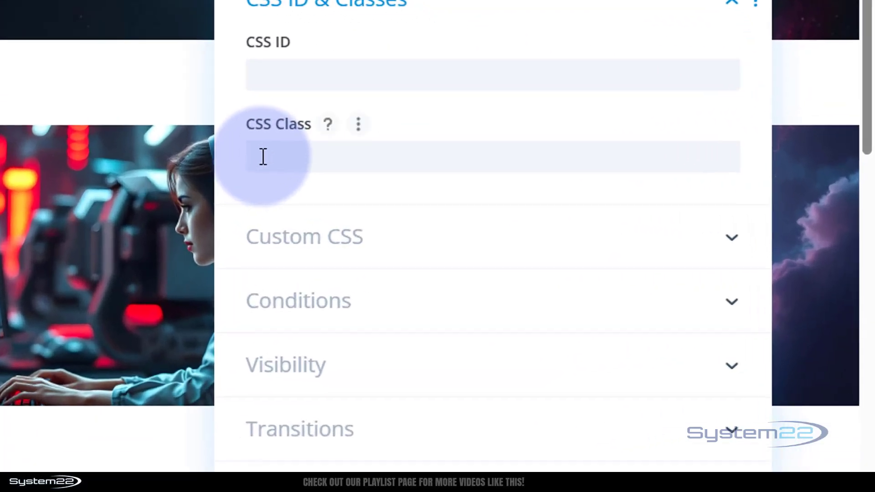
pyautogui.click(436, 182)
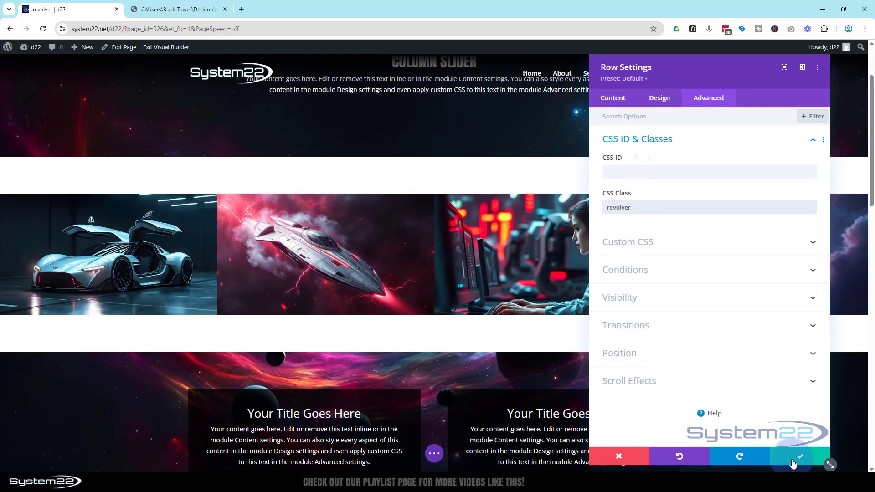
pyautogui.click(794, 462)
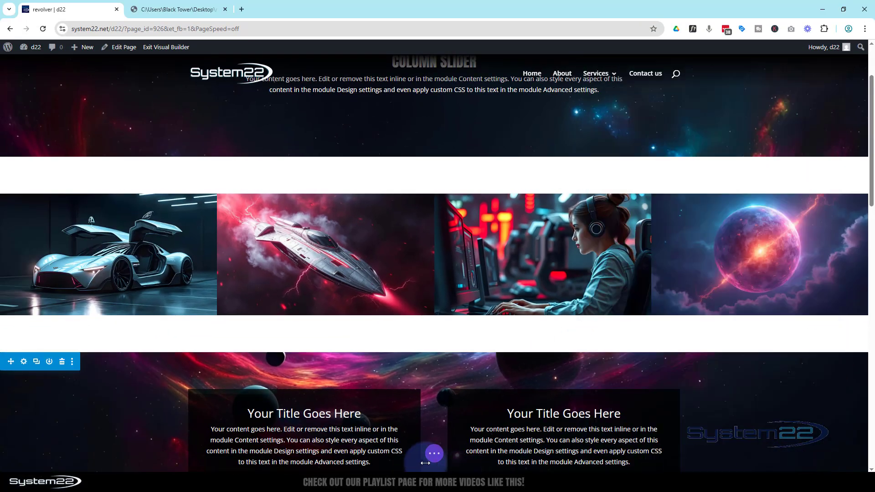
# Save the page as a draft and test the spaceship image's lightbox on the front end, closing it again
pyautogui.click(435, 454)
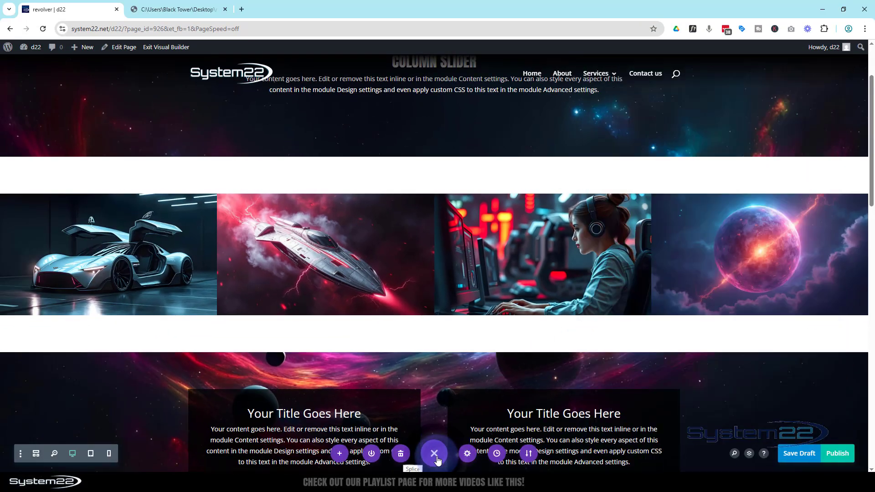
pyautogui.click(797, 461)
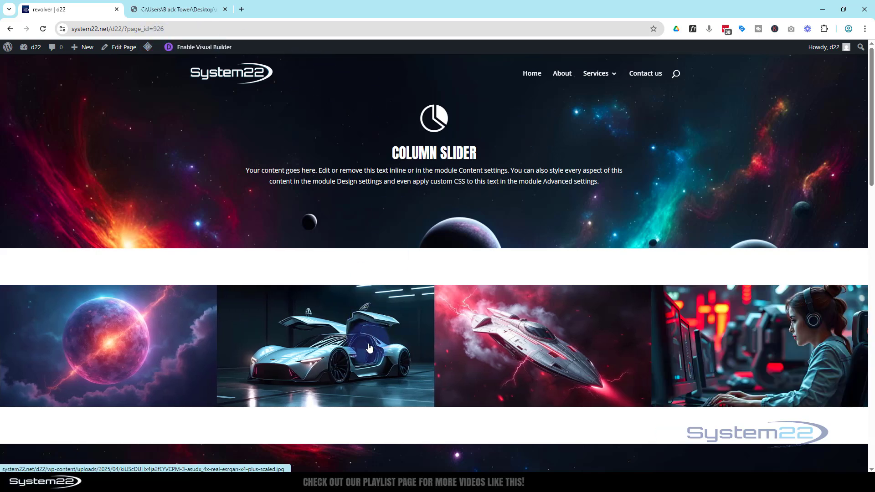
pyautogui.click(505, 331)
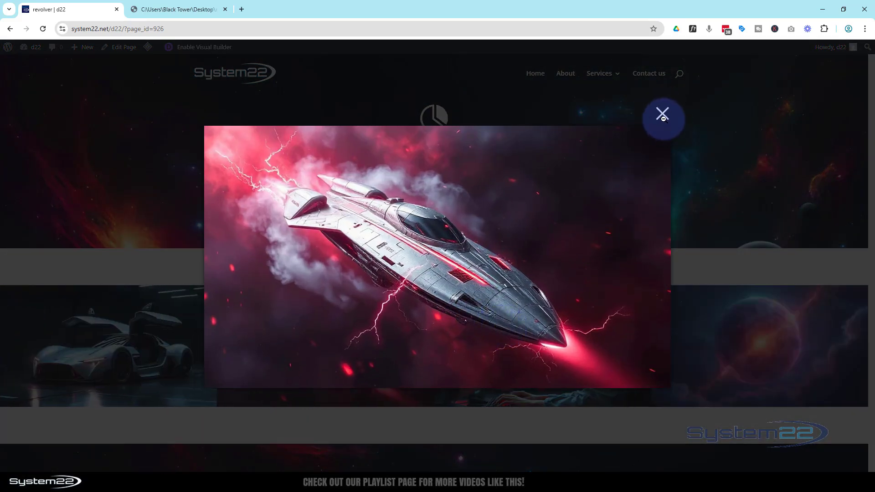
pyautogui.click(663, 119)
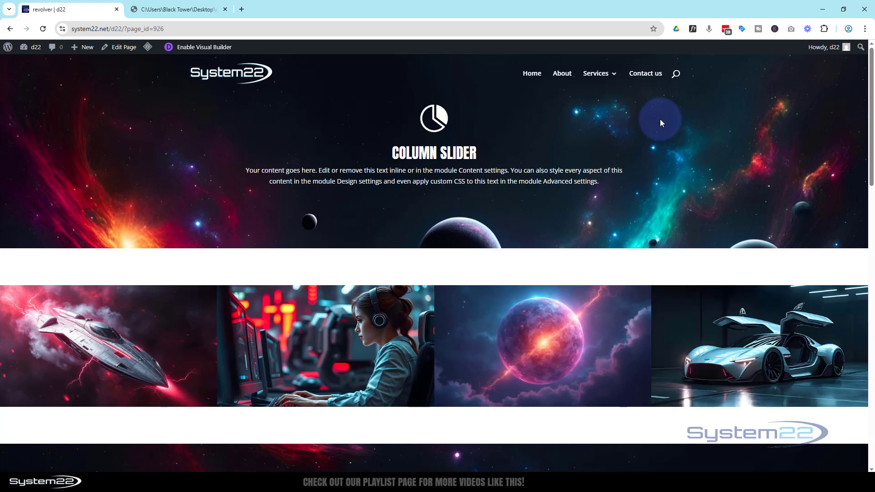
# Review the revolver code in the source PDF from the style rules to the closing script tag
pyautogui.click(188, 10)
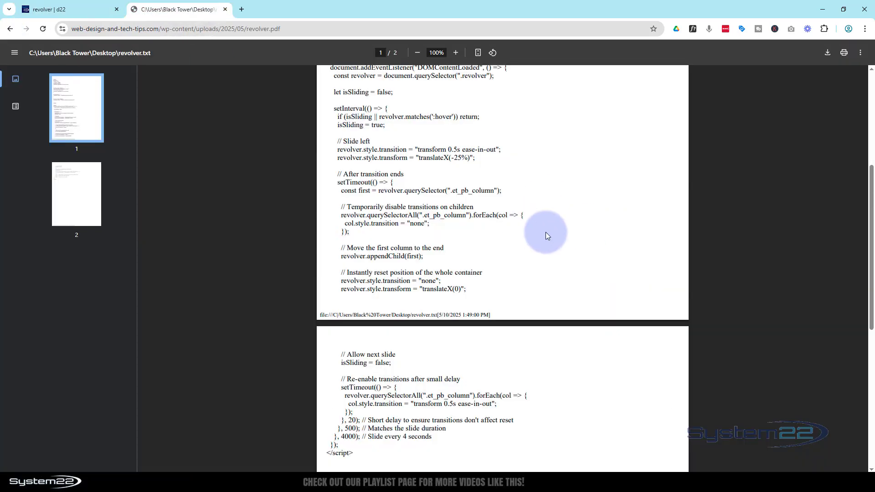
pyautogui.scroll(1, 547, 231)
pyautogui.scroll(3, 548, 231)
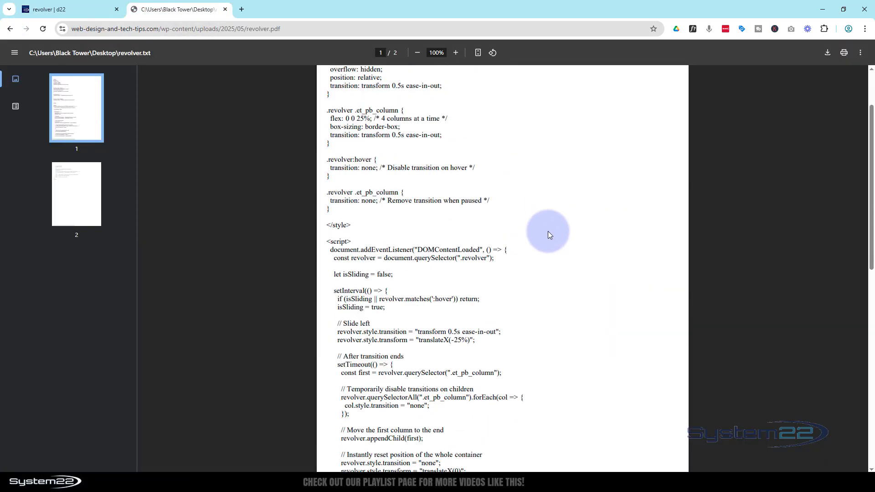
pyautogui.scroll(-3, 548, 231)
pyautogui.scroll(-4, 548, 233)
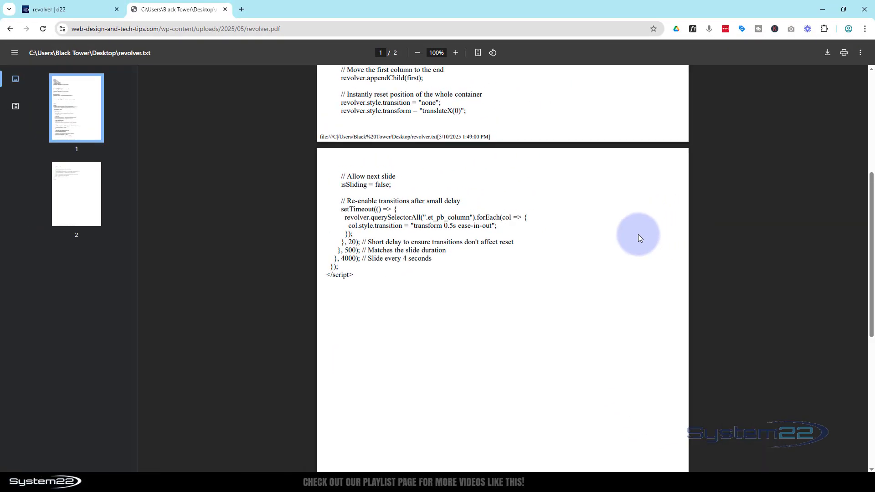
pyautogui.scroll(3, 638, 234)
pyautogui.scroll(5, 234, 128)
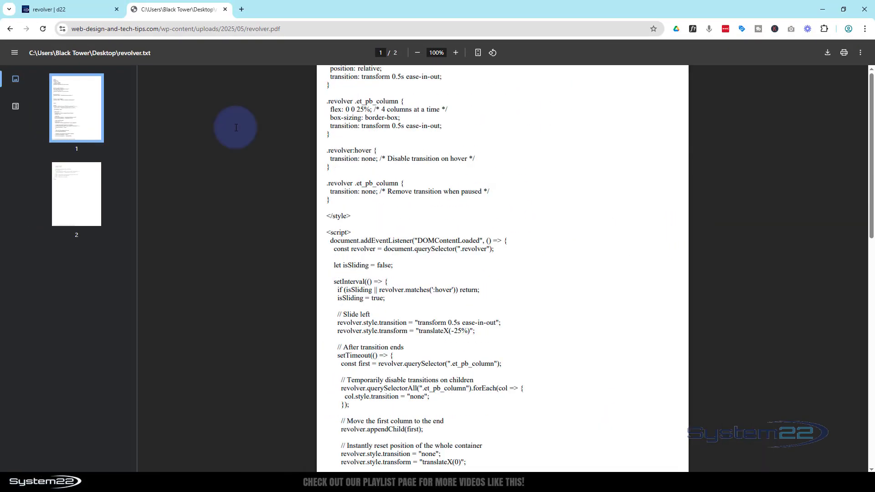
# Return to the revolver page and examine its front end from the image slider down to the 4 Rotating Modules section
pyautogui.click(91, 14)
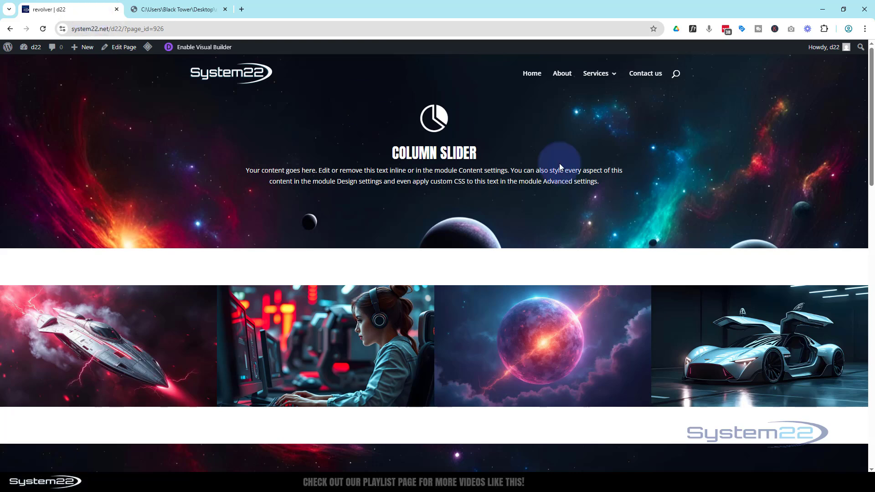
pyautogui.scroll(-2, 592, 168)
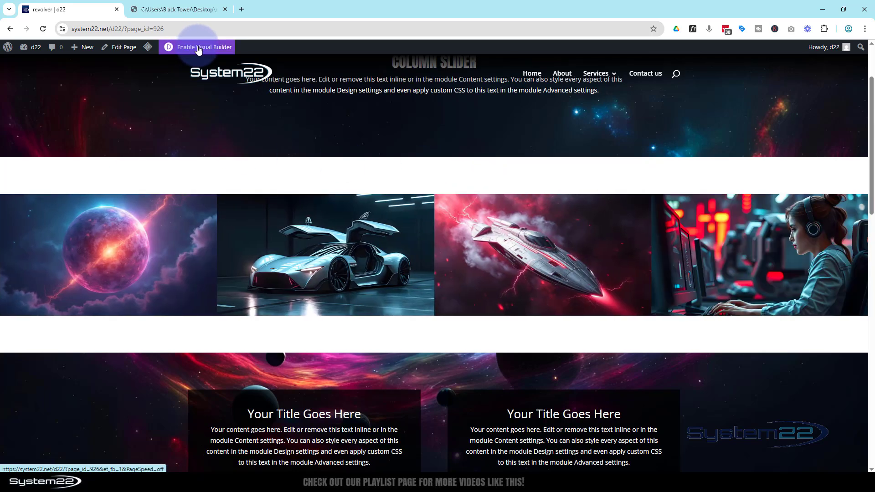
pyautogui.scroll(-6, 280, 187)
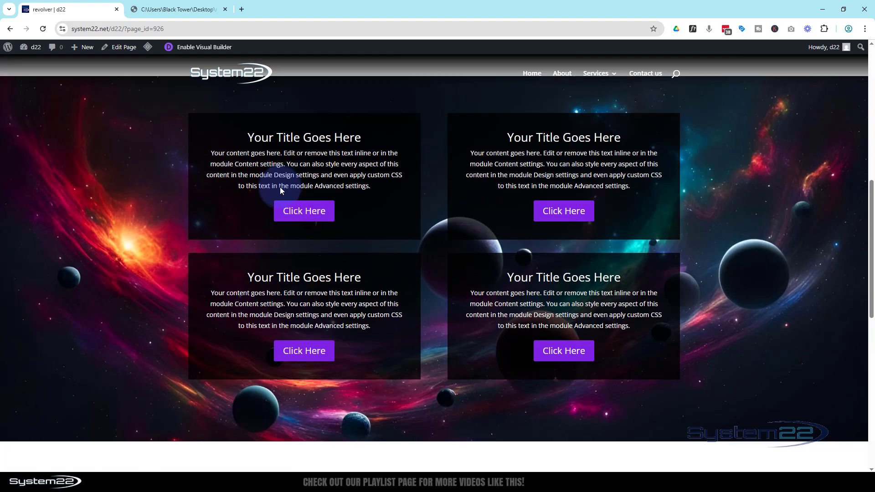
pyautogui.scroll(-5, 280, 187)
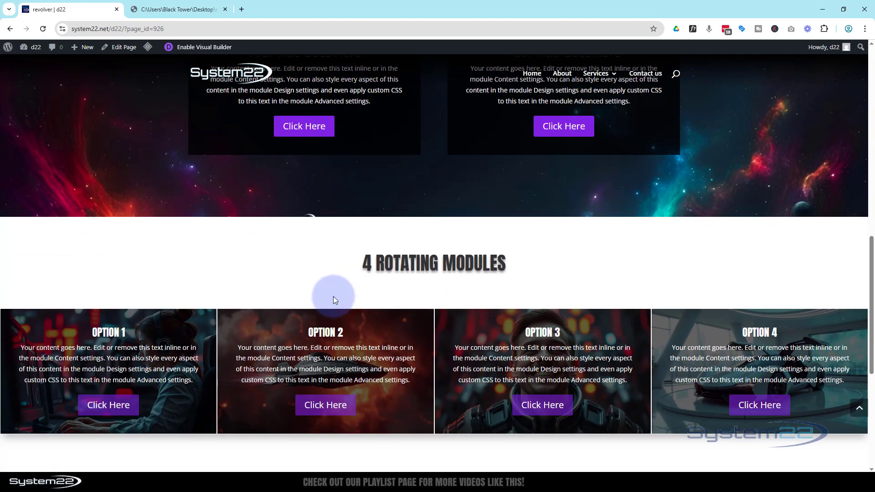
pyautogui.scroll(7, 333, 297)
pyautogui.scroll(6, 332, 294)
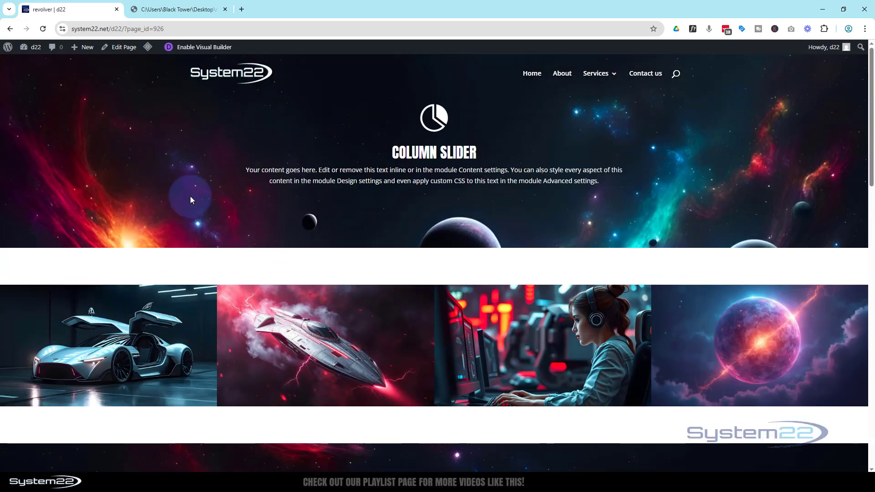
# Enable the Visual Builder, set the image slider section's top and bottom padding to 0px, and save the section settings
pyautogui.click(195, 51)
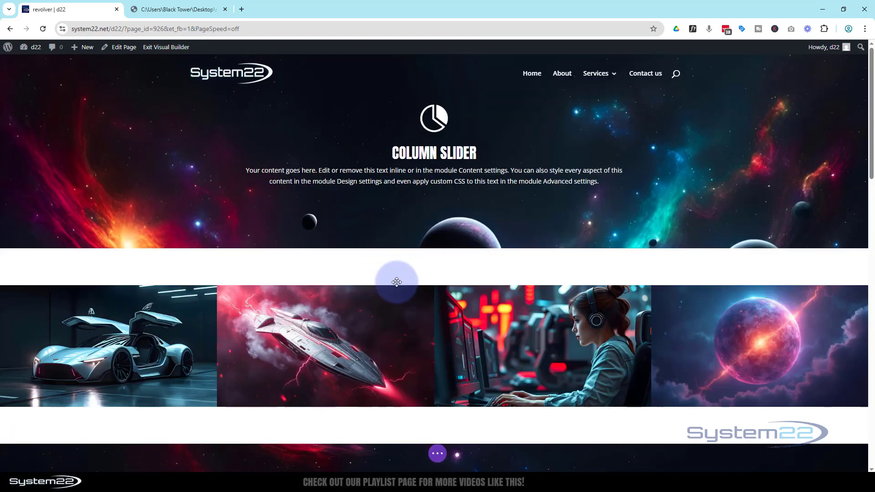
pyautogui.click(253, 264)
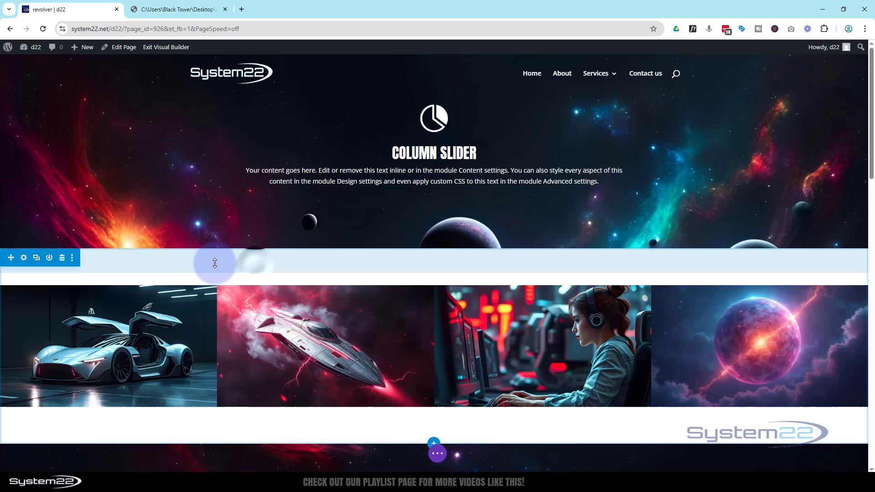
pyautogui.click(25, 259)
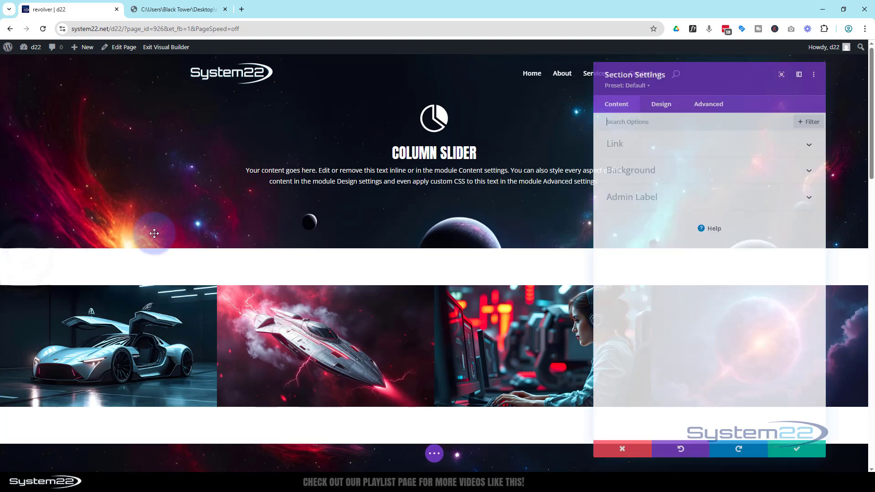
pyautogui.click(671, 104)
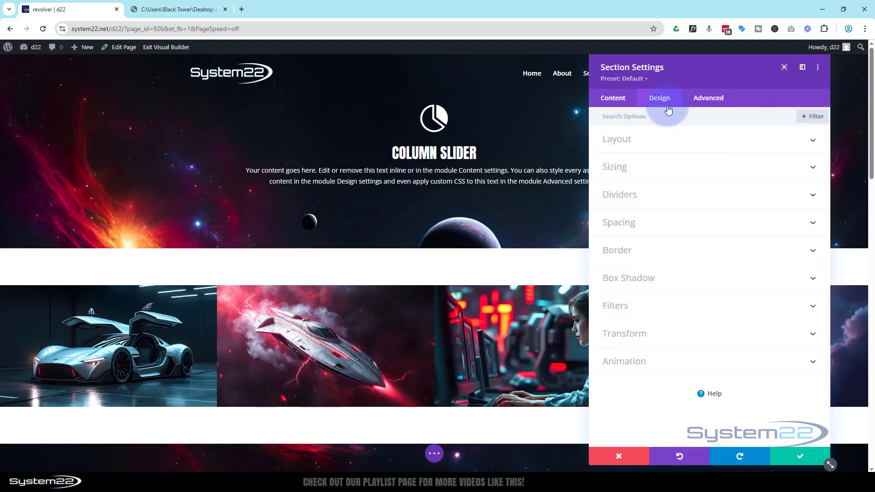
pyautogui.click(664, 231)
pyautogui.click(624, 235)
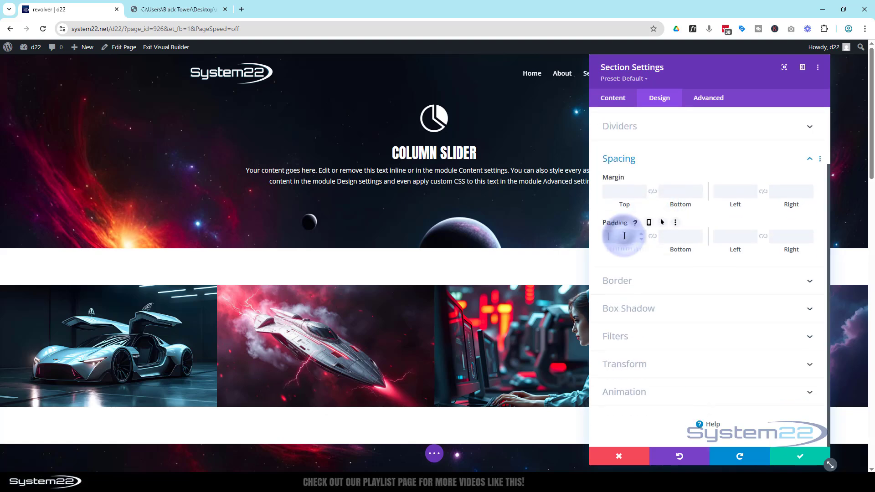
pyautogui.write('0')
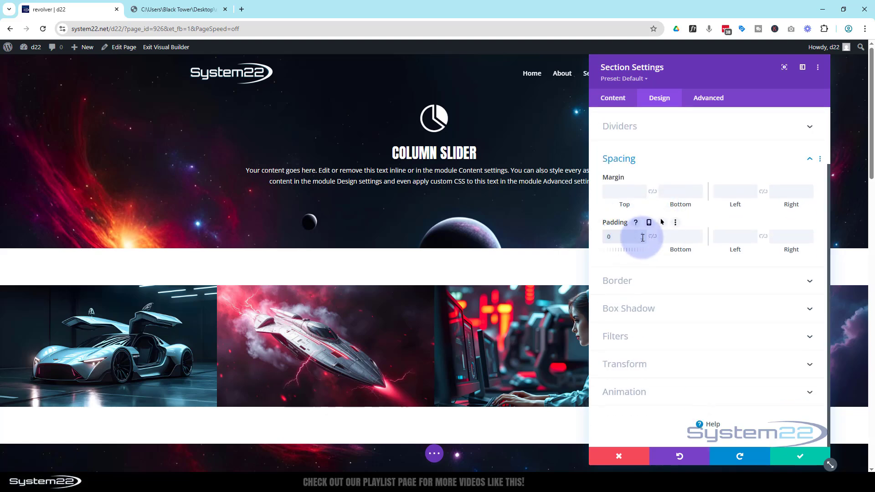
pyautogui.click(653, 240)
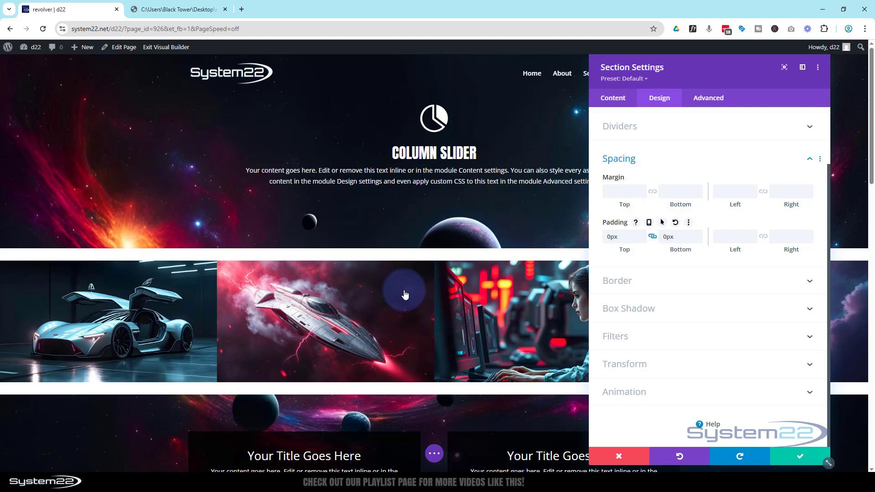
pyautogui.click(799, 456)
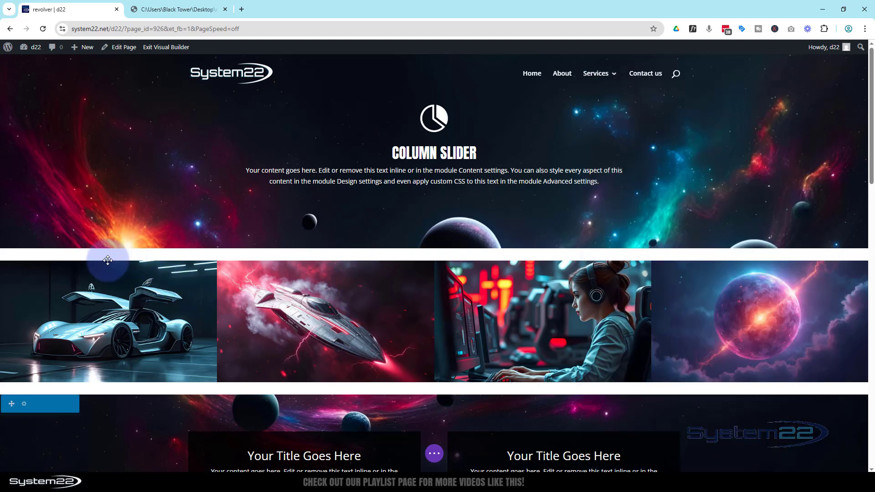
# Set the four-image row's top and bottom padding to 0px and save the row settings
pyautogui.moveTo(108, 260)
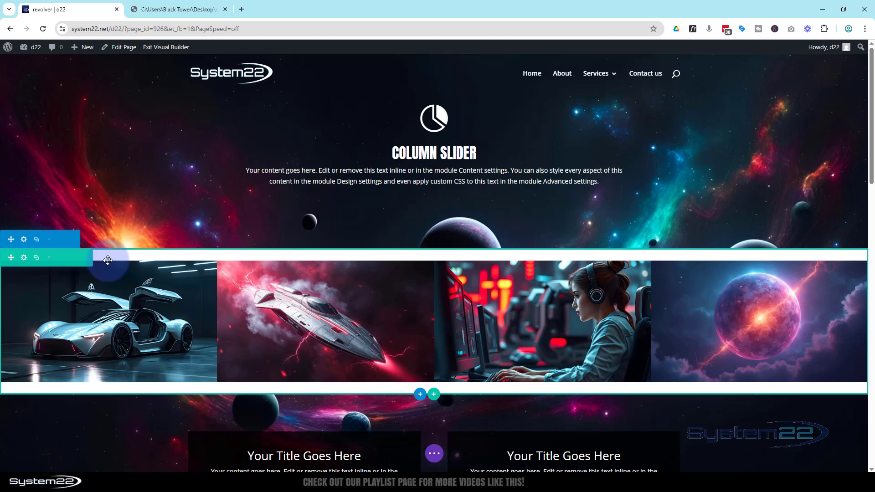
pyautogui.click(24, 259)
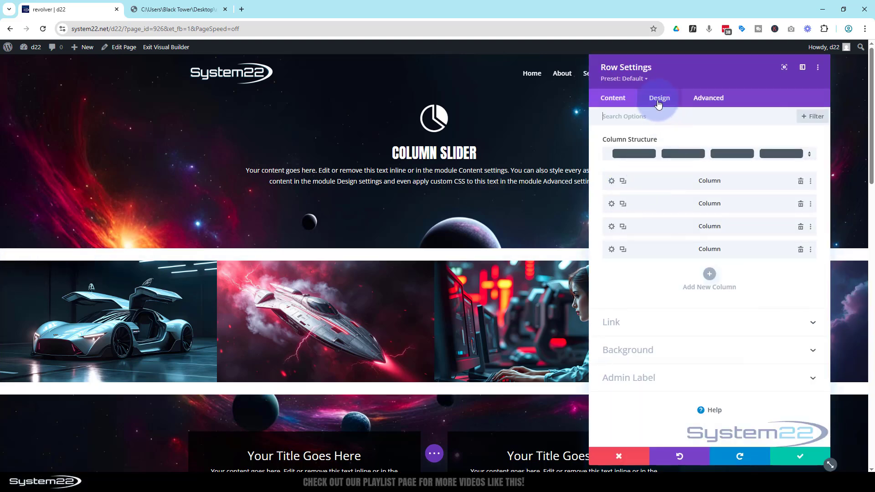
pyautogui.click(658, 103)
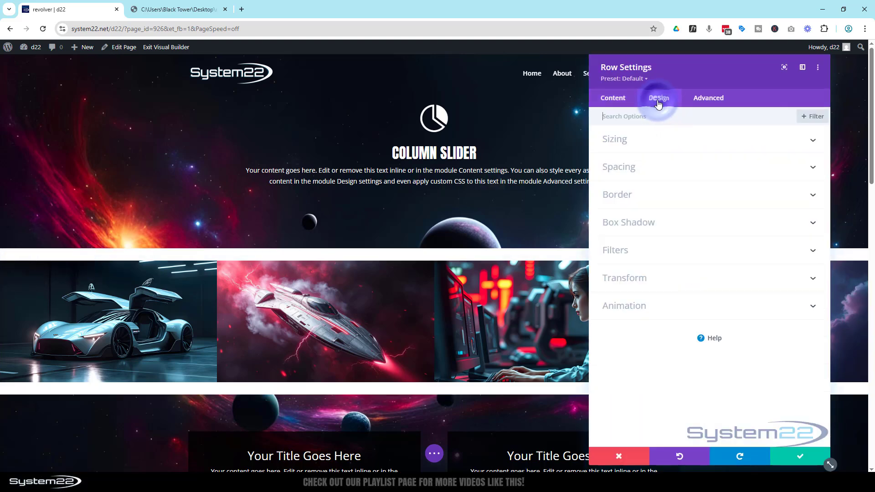
pyautogui.click(671, 175)
pyautogui.click(626, 235)
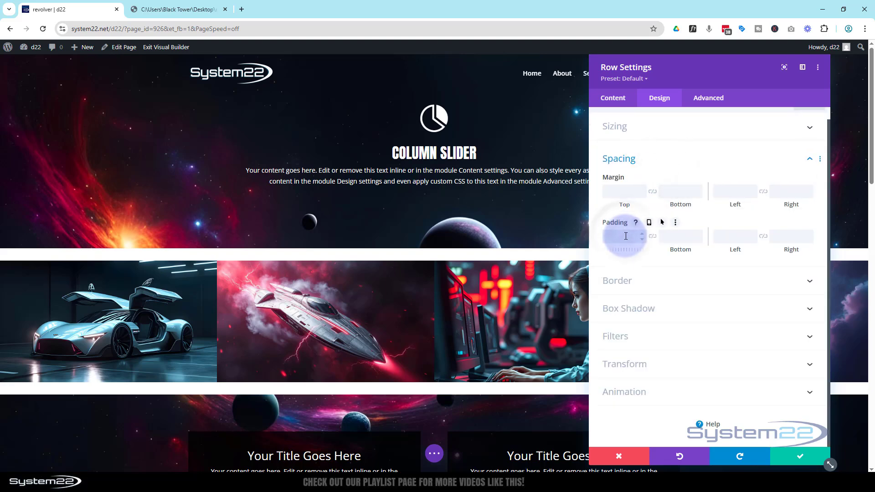
pyautogui.write('0px')
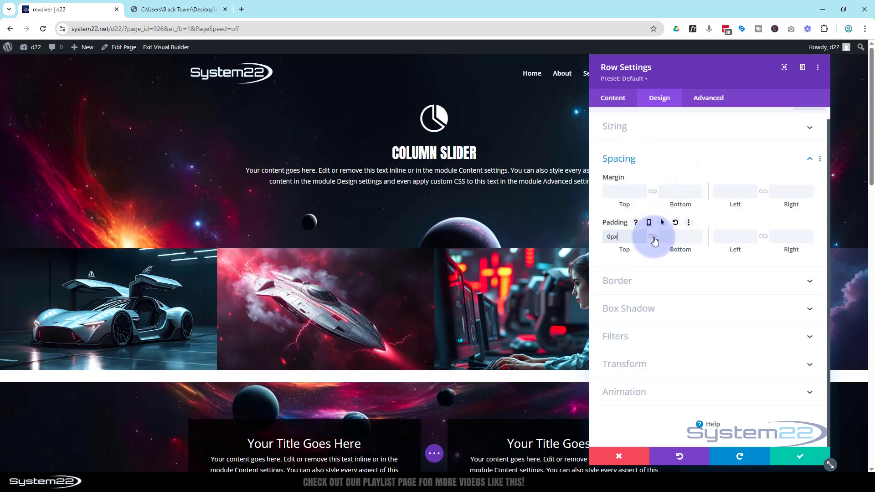
pyautogui.click(653, 239)
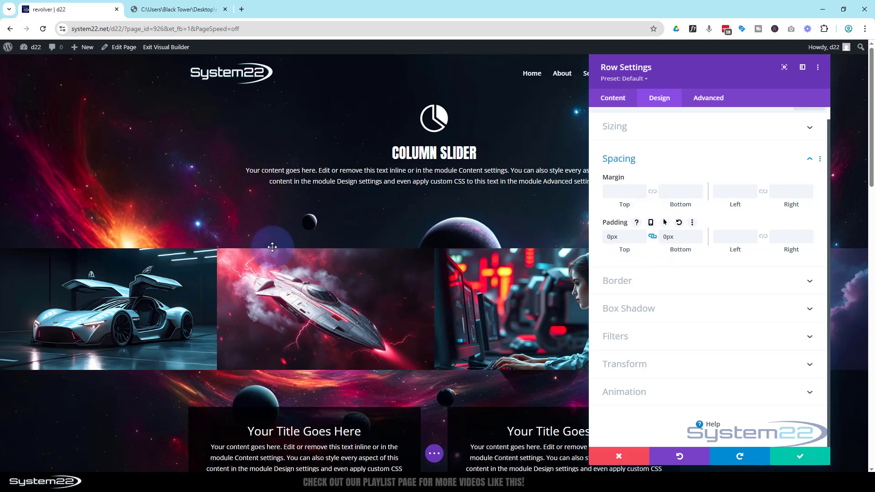
pyautogui.click(807, 459)
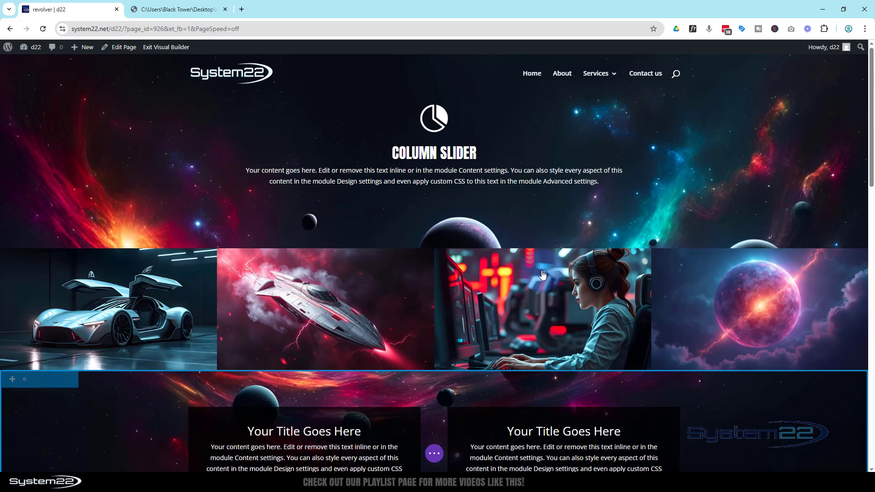
# Examine the revolver2 class names in the Code module below the 4 Rotating Modules row, and close its settings
pyautogui.scroll(-3, 543, 273)
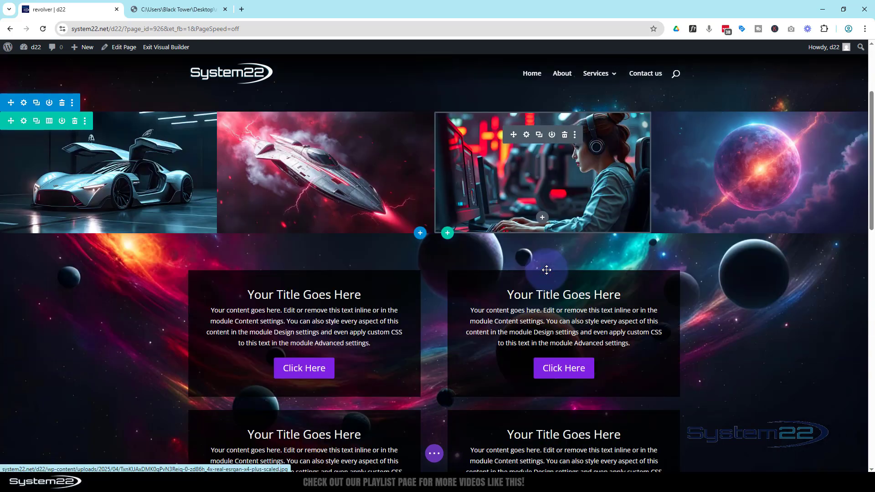
pyautogui.scroll(-8, 546, 269)
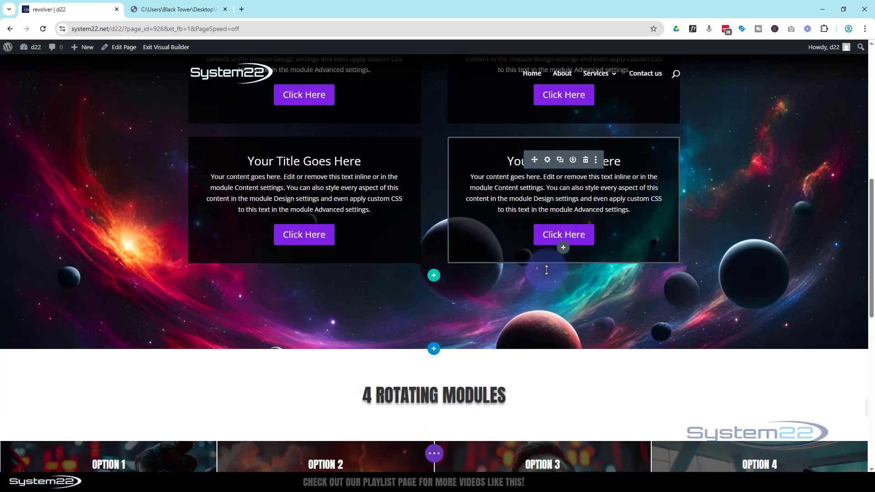
pyautogui.scroll(-4, 546, 270)
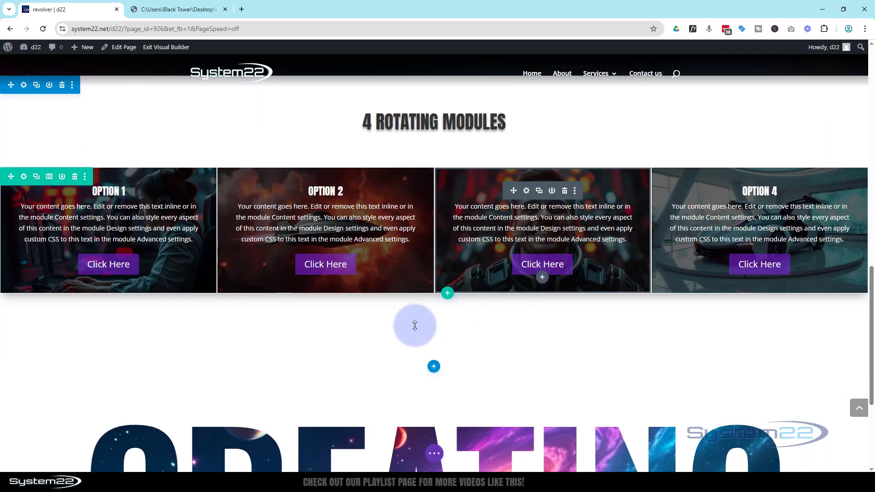
pyautogui.moveTo(418, 314)
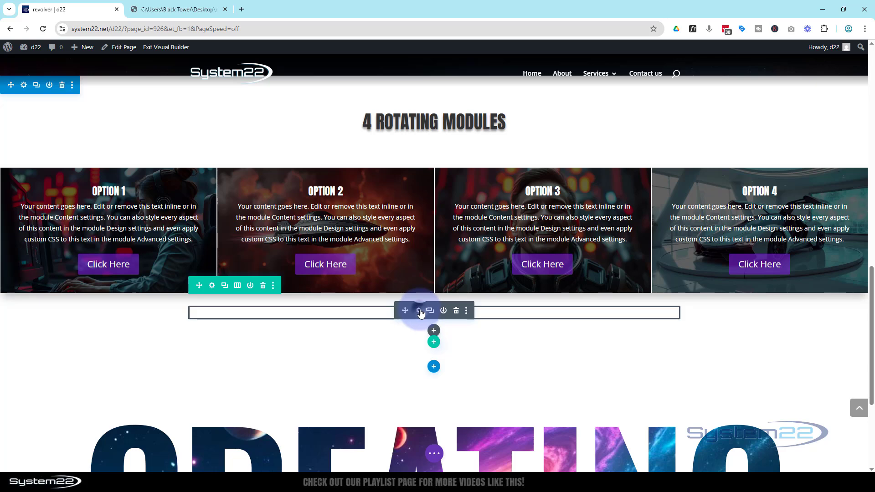
pyautogui.click(419, 310)
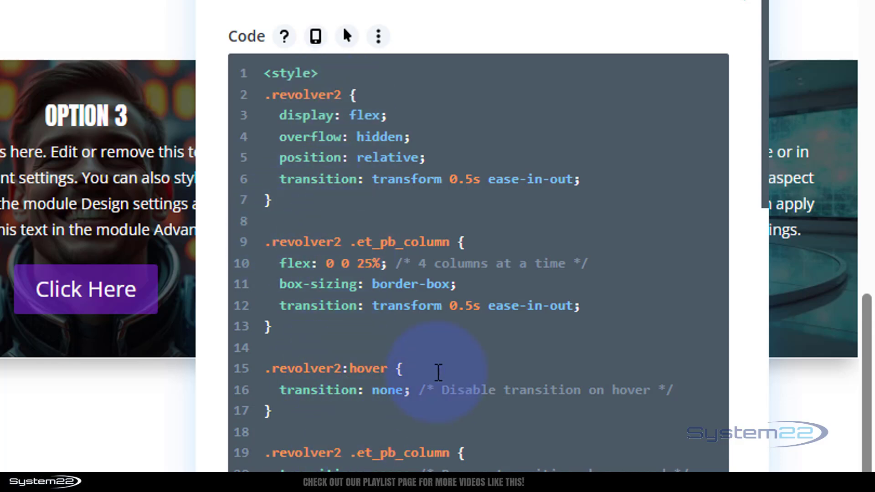
pyautogui.scroll(-10, 436, 367)
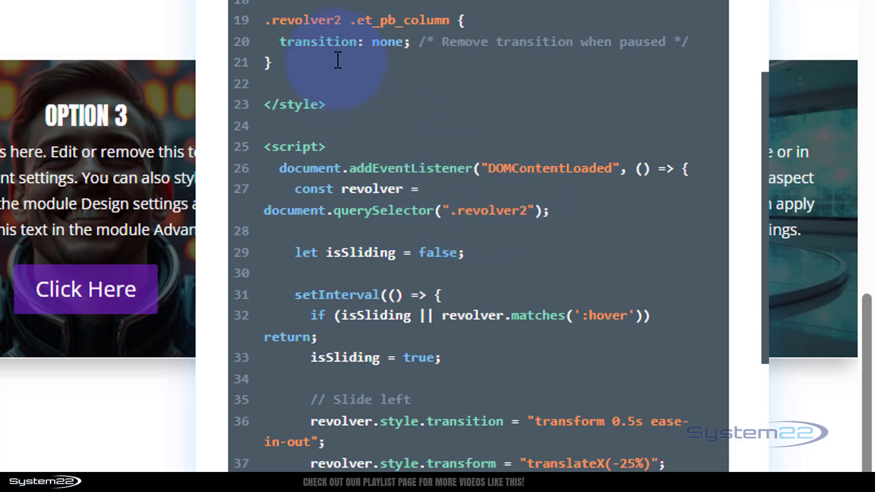
pyautogui.scroll(10, 338, 20)
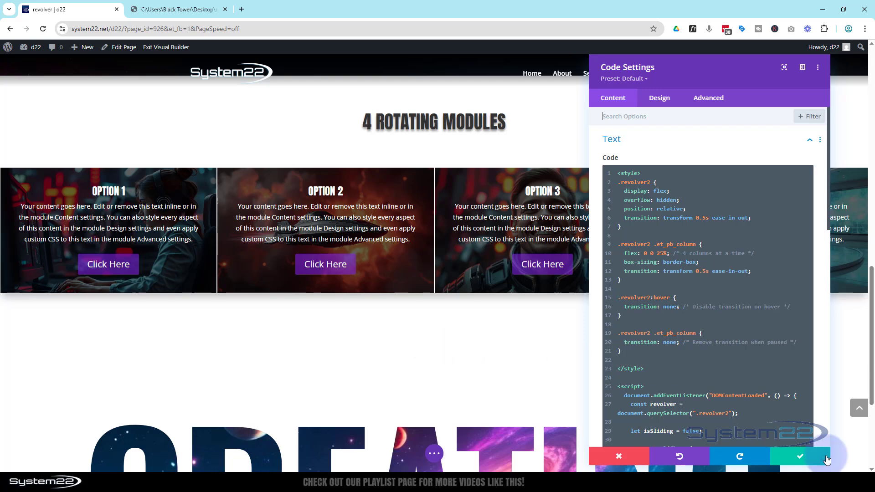
pyautogui.click(801, 456)
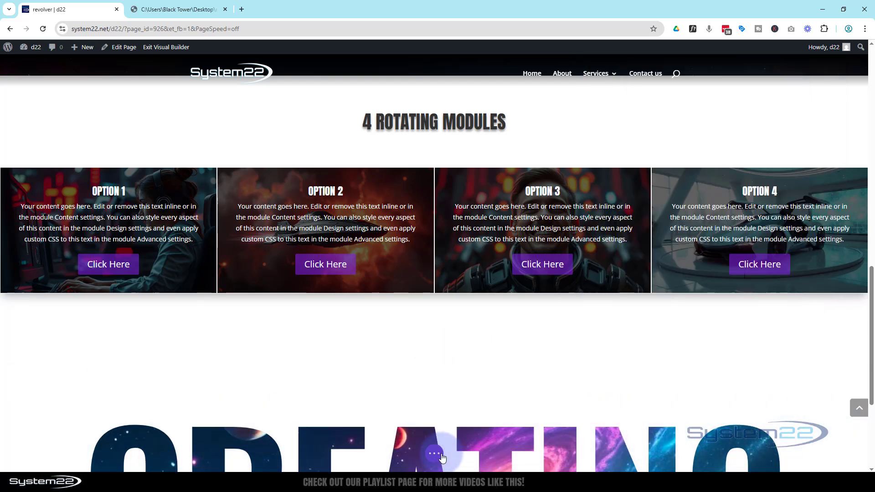
# Save the page as a draft and test the sports car image's lightbox on the front end, closing it again
pyautogui.click(436, 455)
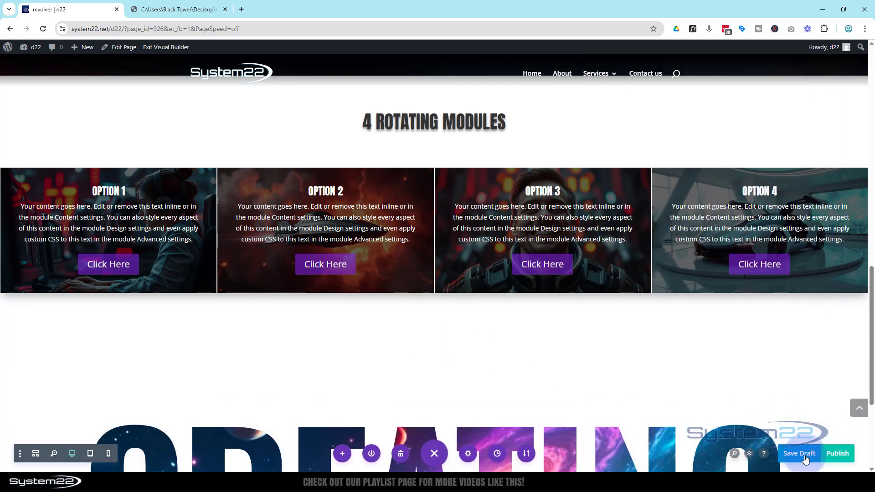
pyautogui.click(806, 457)
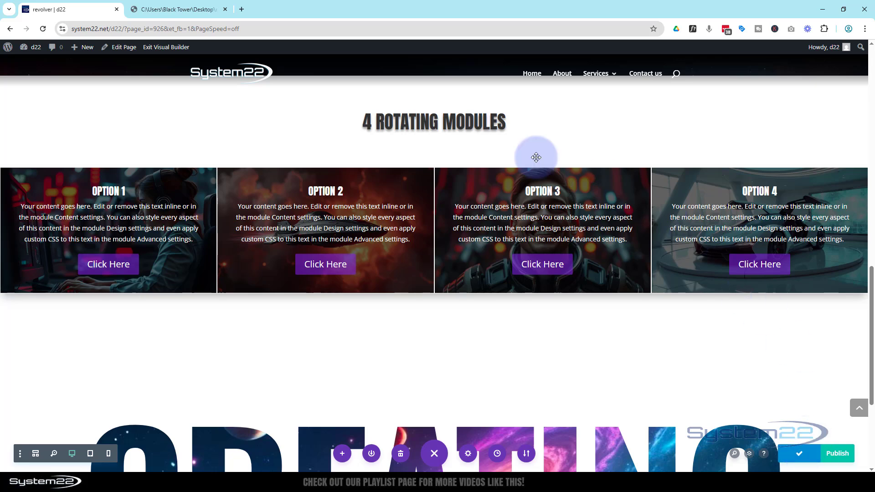
pyautogui.click(157, 51)
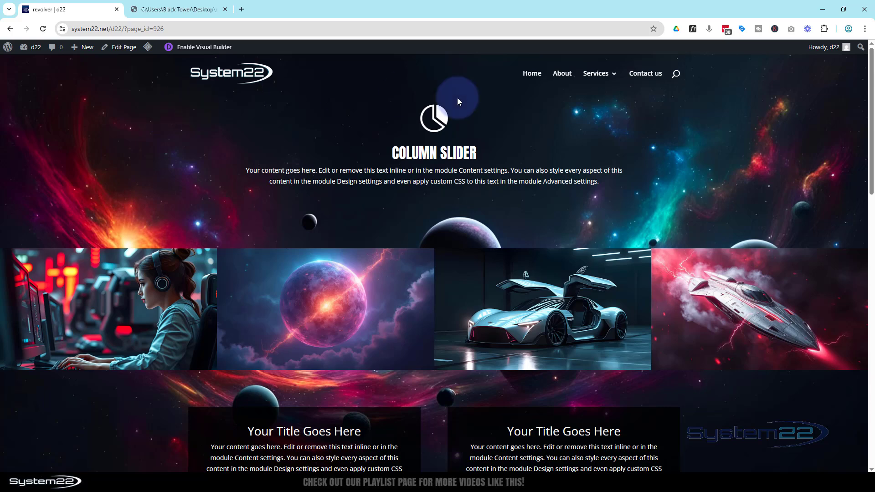
pyautogui.click(543, 312)
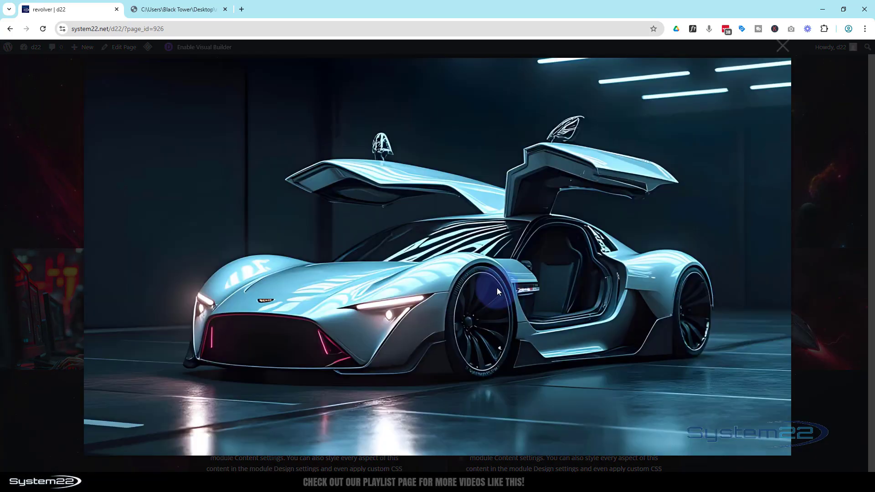
pyautogui.click(782, 47)
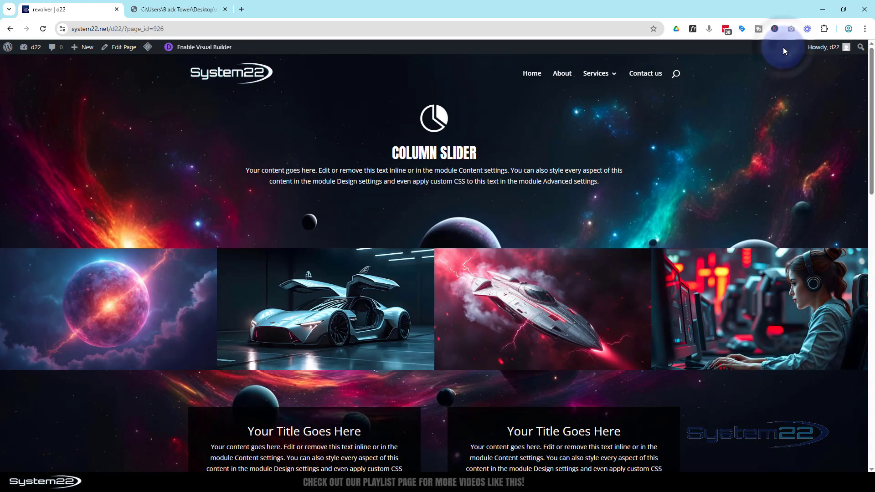